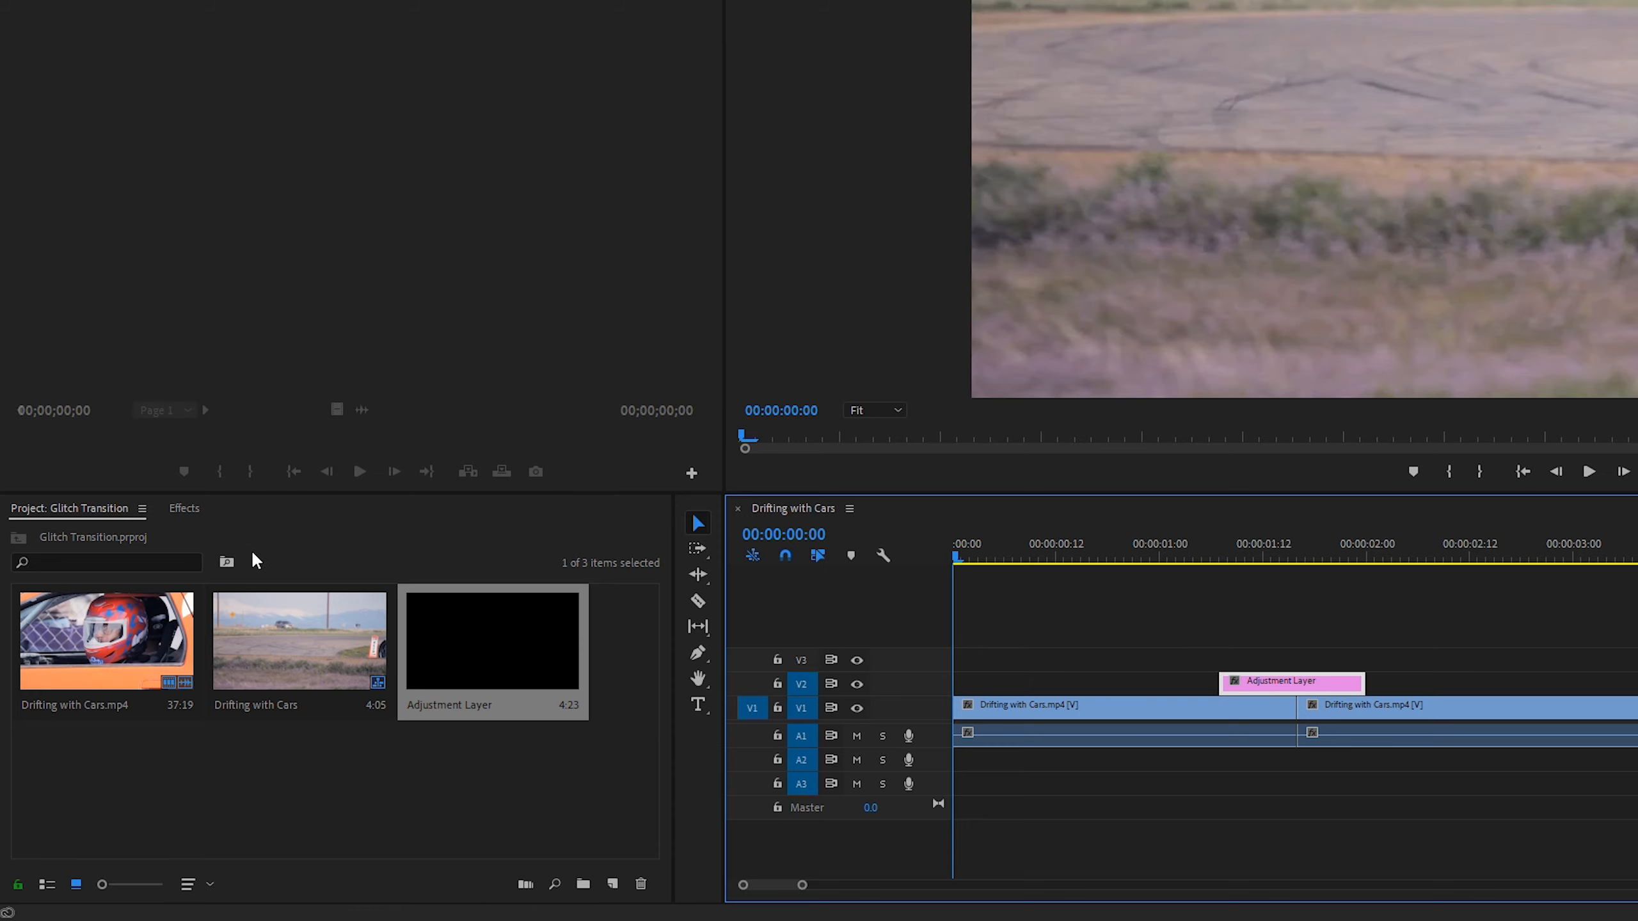
Find the VR Digital Glitch effect by searching for "glitch" and apply it to the adjustment layer.
{"action": "left_click", "coordinate": [187, 510]}
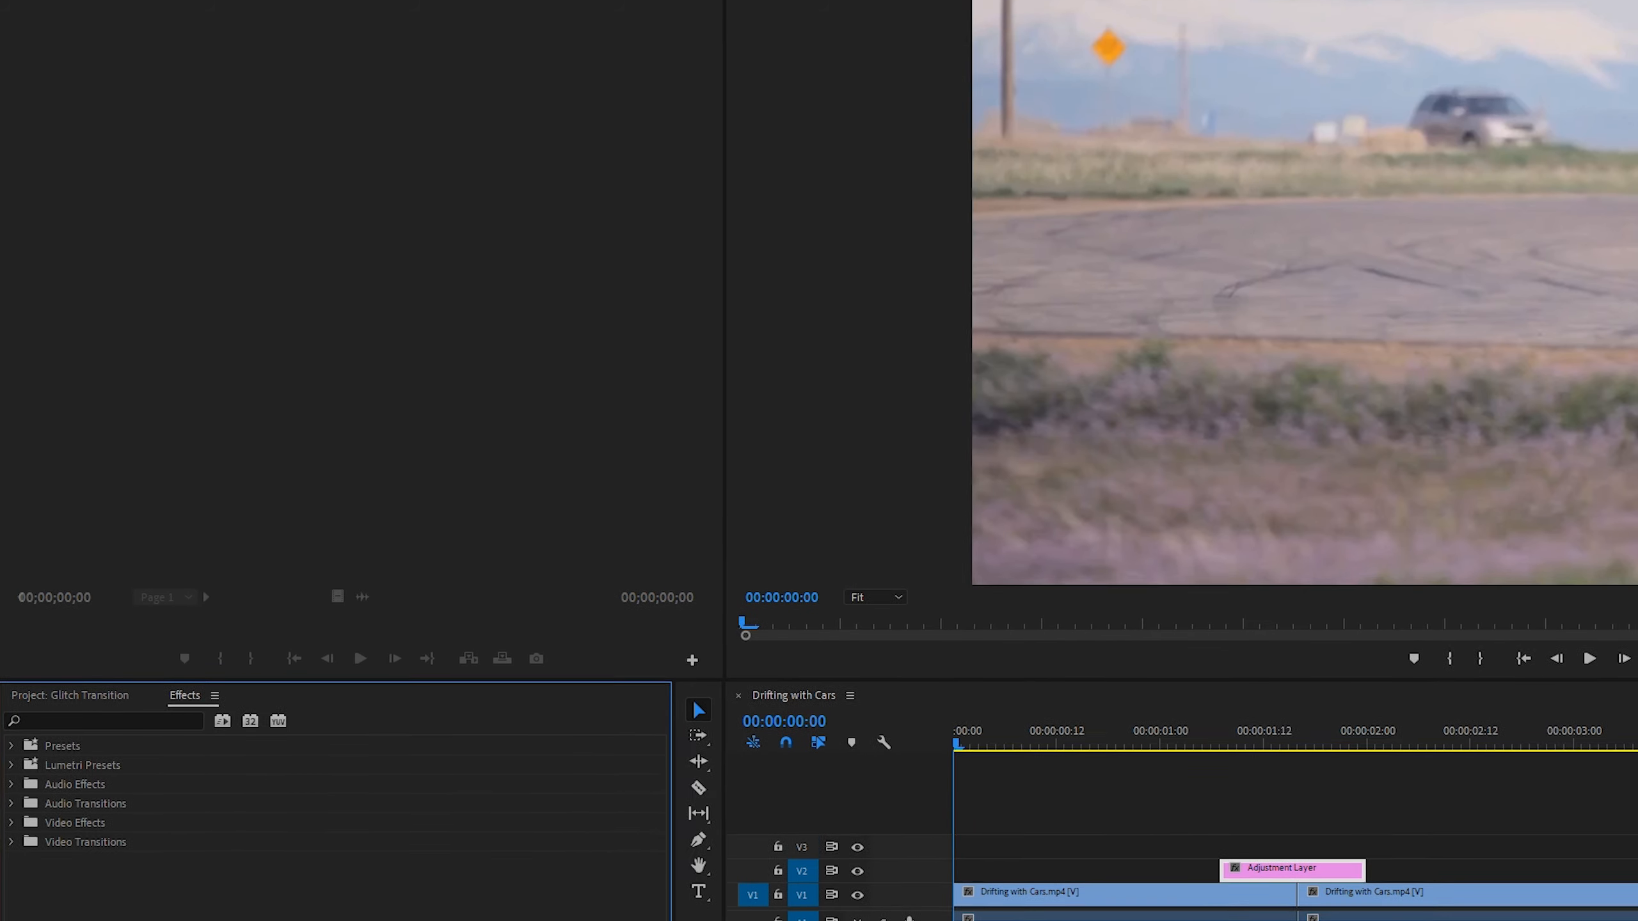
{"action": "left_click", "coordinate": [297, 28]}
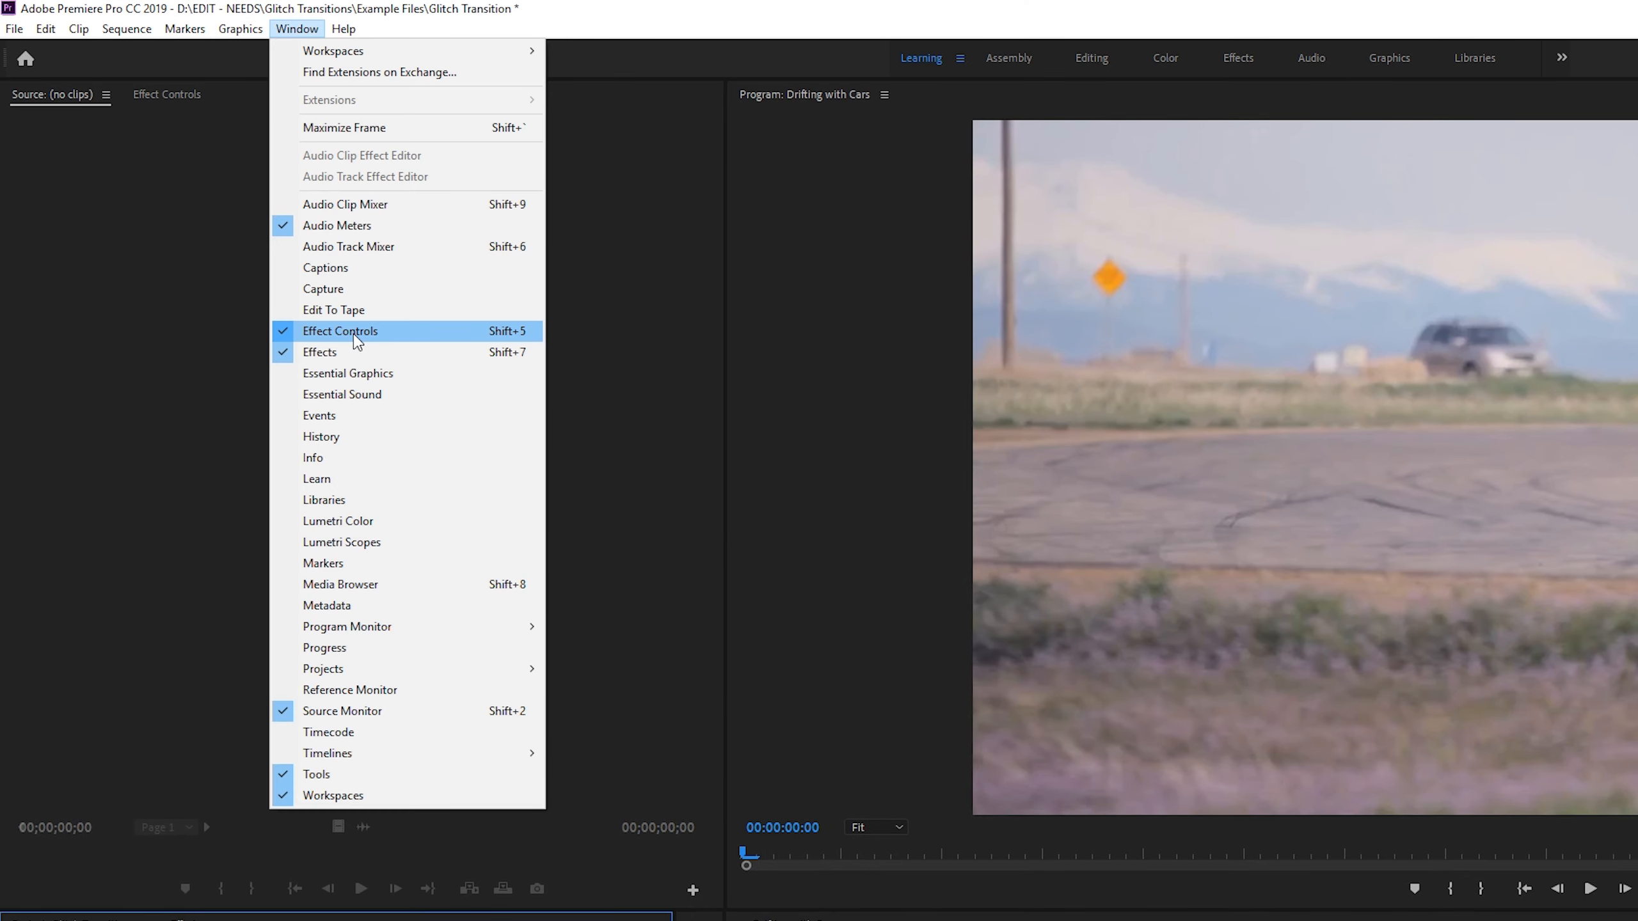
{"action": "left_click", "coordinate": [355, 352]}
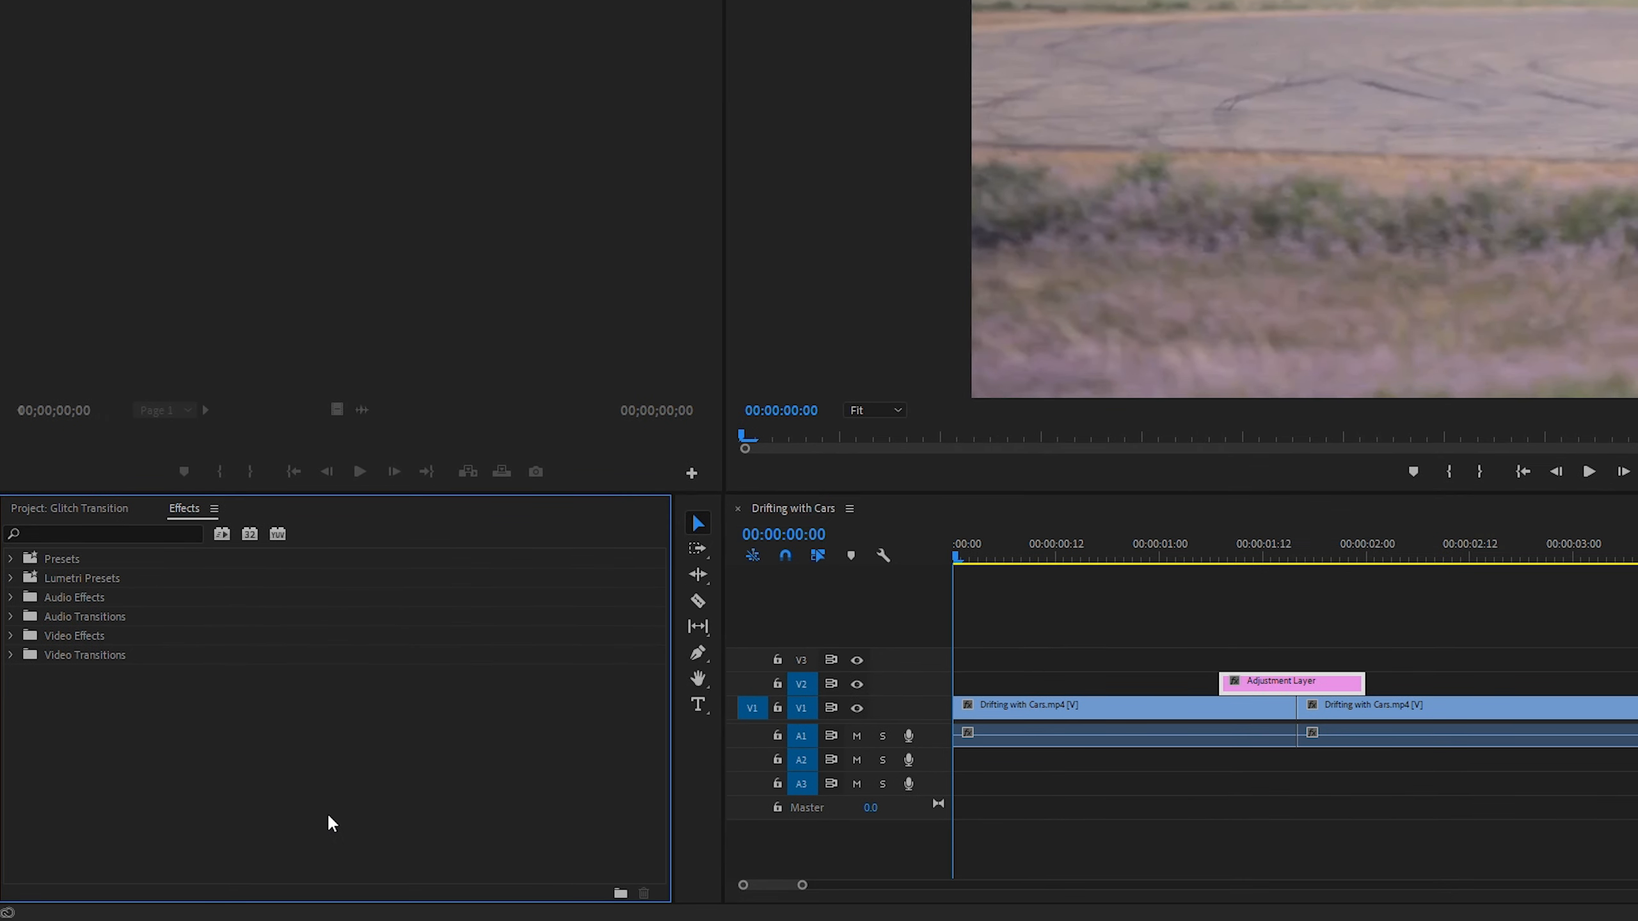
{"action": "left_click", "coordinate": [85, 530]}
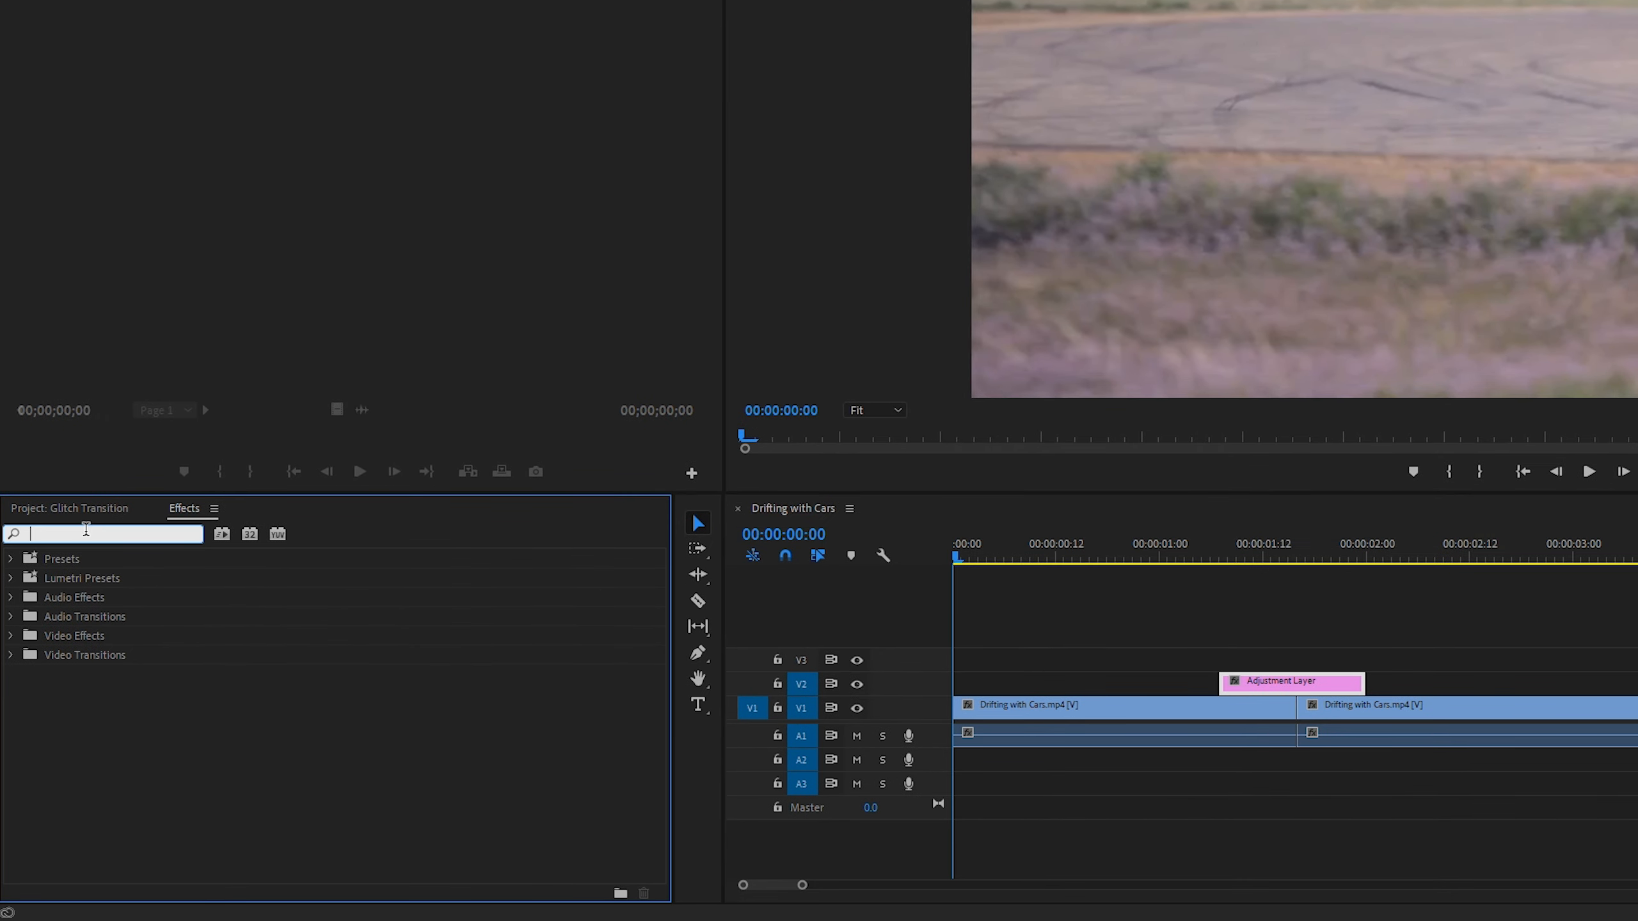
{"action": "type", "text": "glitch"}
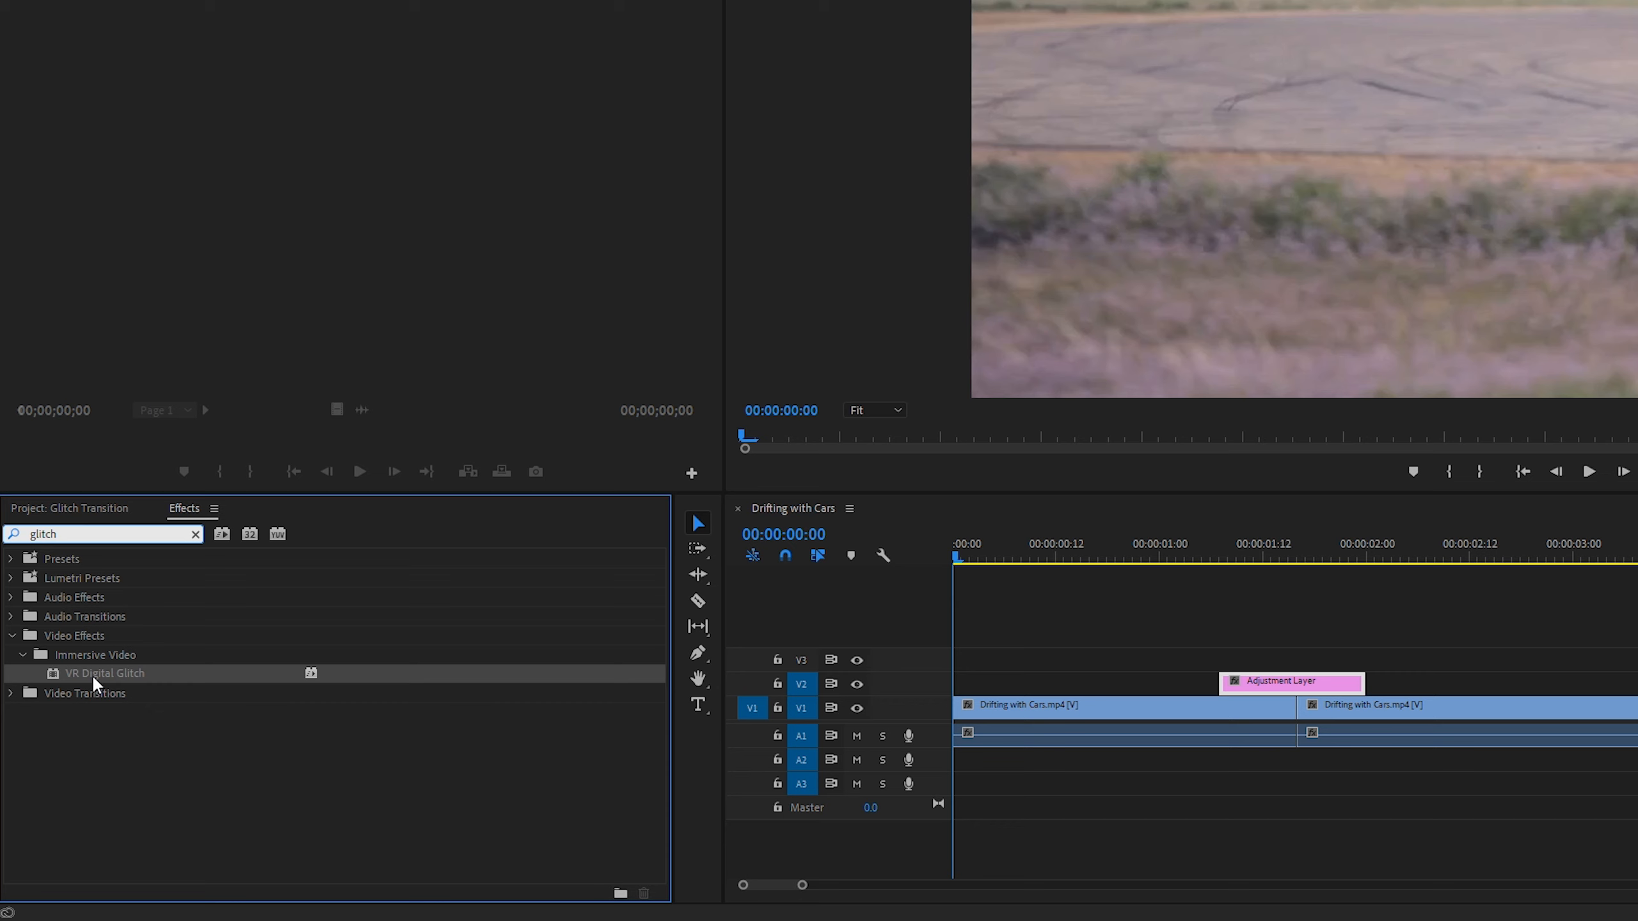
{"action": "left_click_drag", "start_coordinate": [102, 674], "coordinate": [1286, 683]}
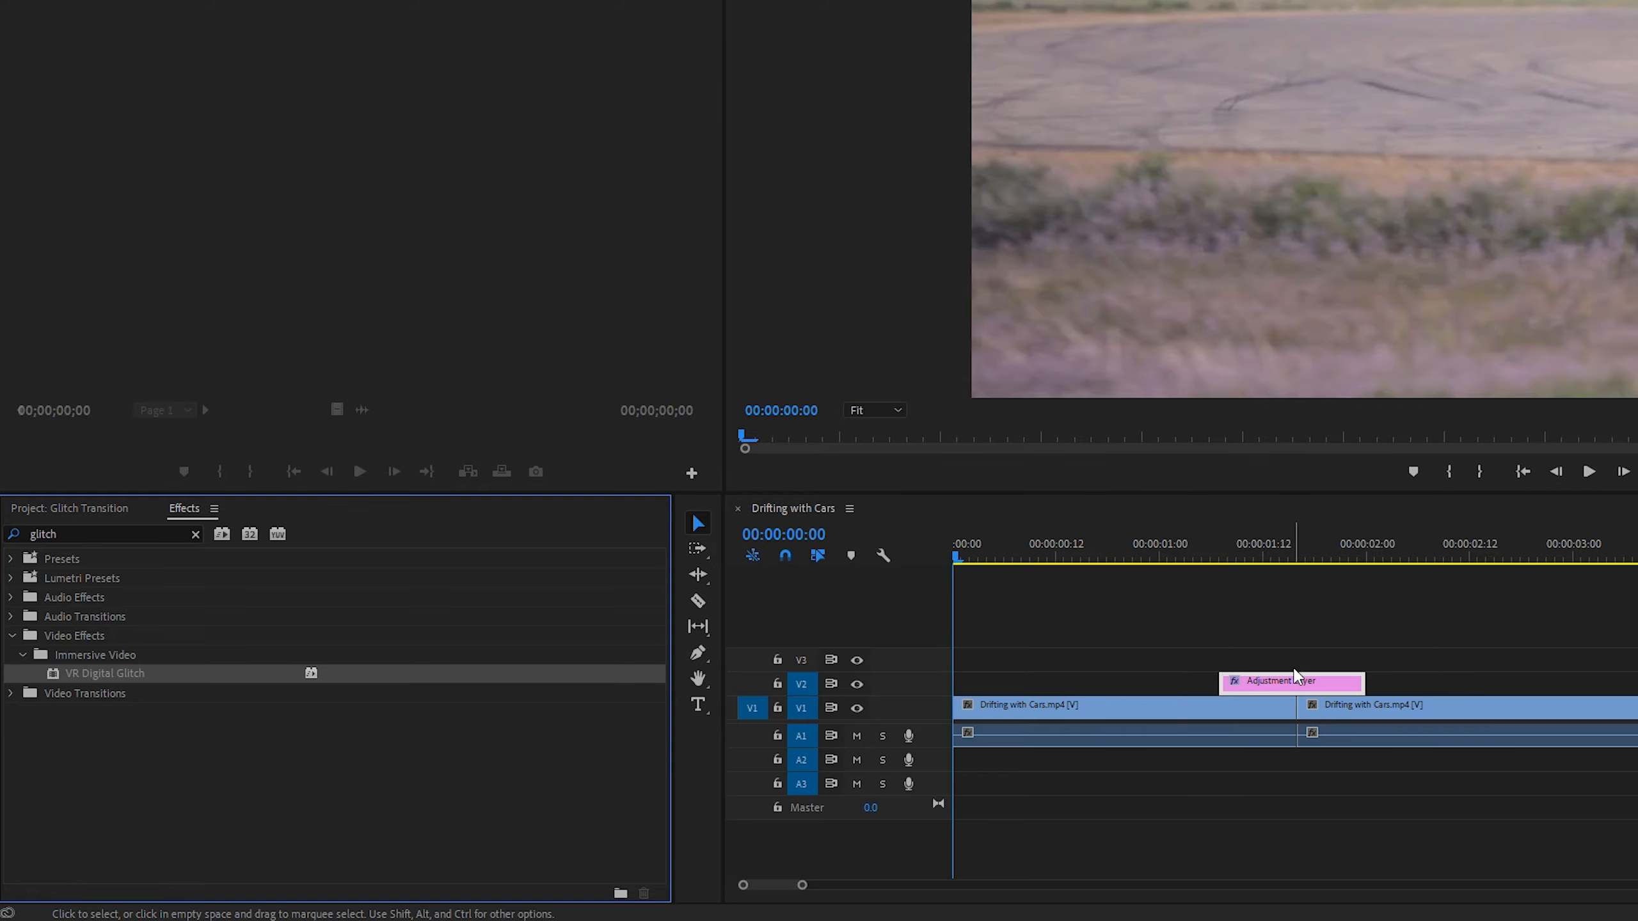
Scrub the sequence across the adjustment layer to preview the glitch effect.
{"action": "left_click_drag", "start_coordinate": [1168, 545], "coordinate": [1254, 546]}
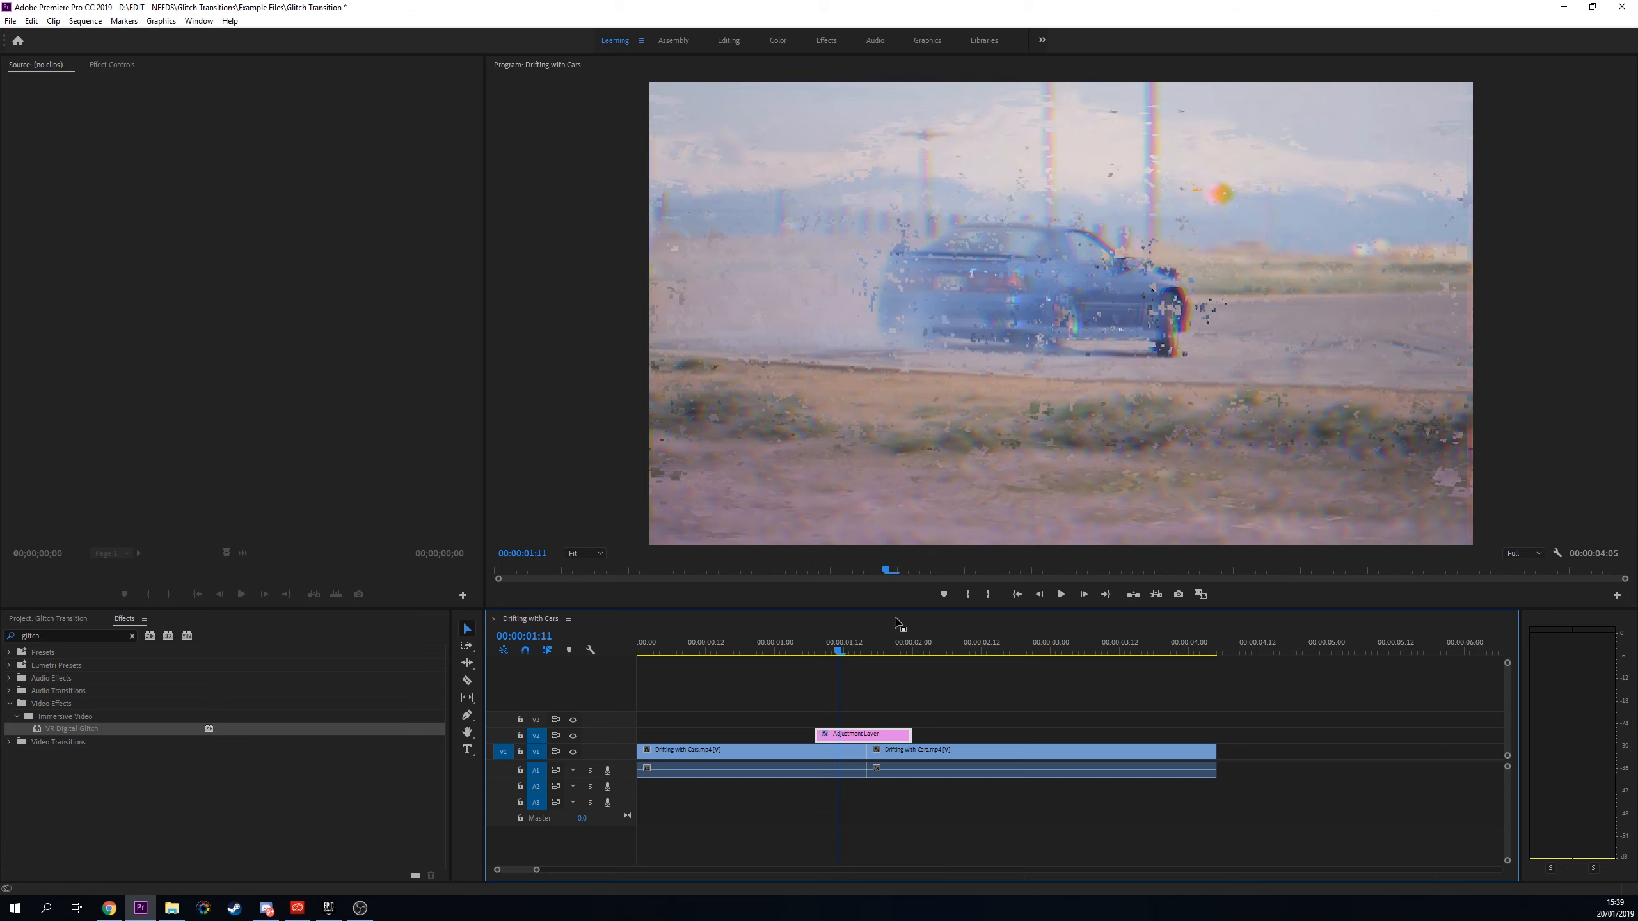
{"action": "left_click", "coordinate": [1264, 552]}
{"action": "mouse_move", "coordinate": [845, 650]}
{"action": "left_mouse_down"}
{"action": "mouse_move", "coordinate": [885, 653]}
{"action": "mouse_move", "coordinate": [854, 651]}
{"action": "left_mouse_up"}
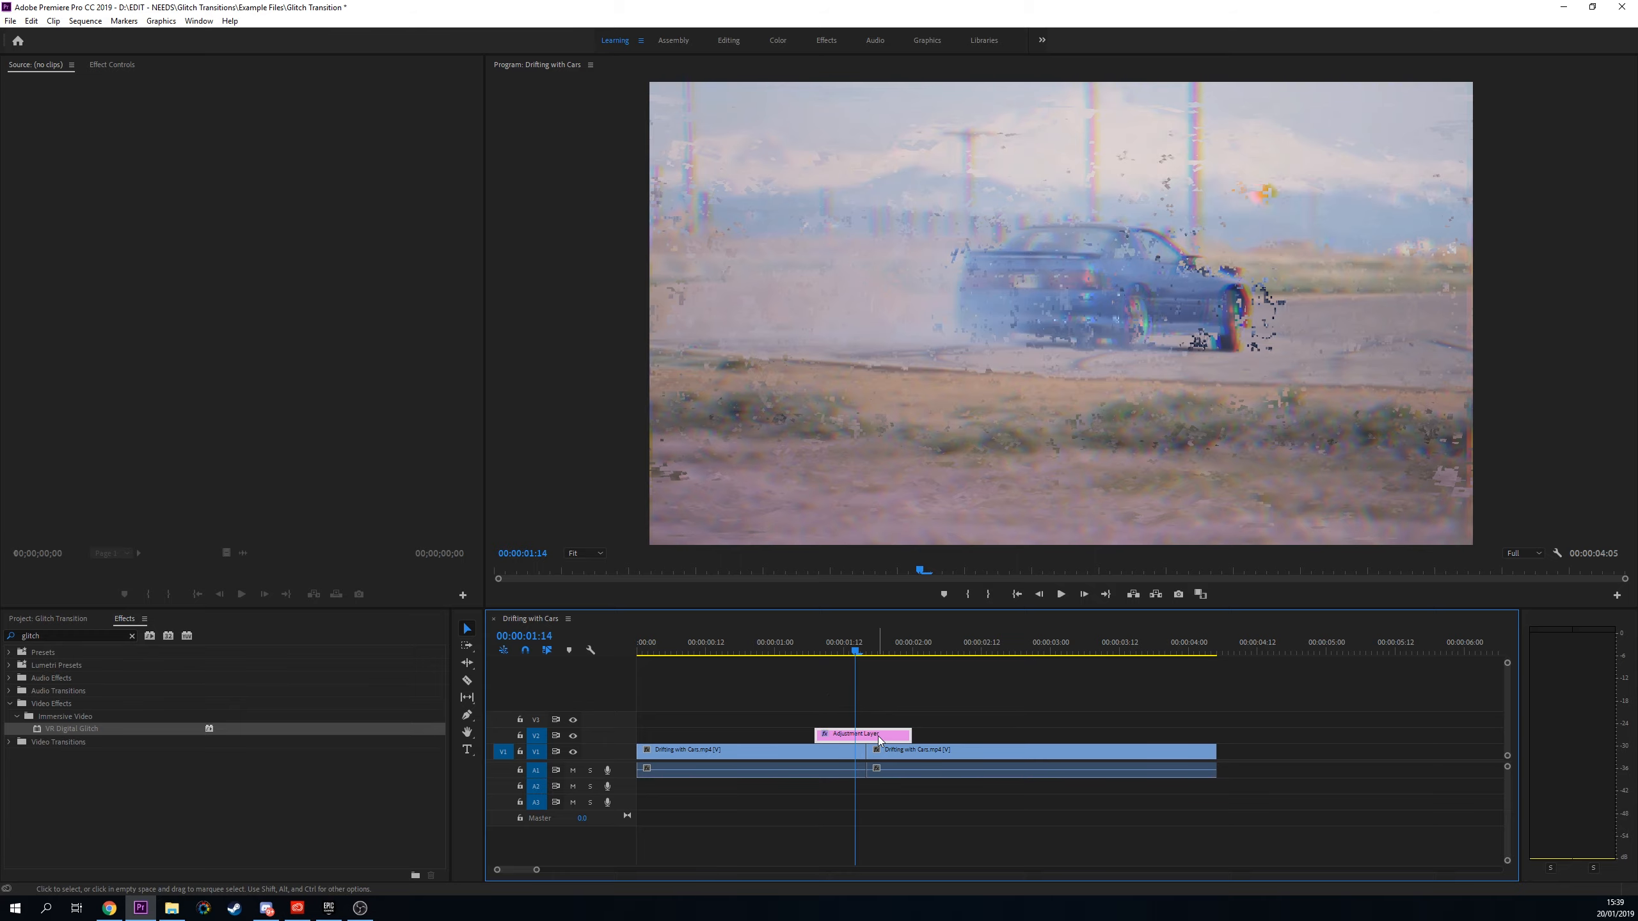
Show the adjustment layer's effect controls and select the VR Digital Glitch effect.
{"action": "left_click", "coordinate": [113, 64]}
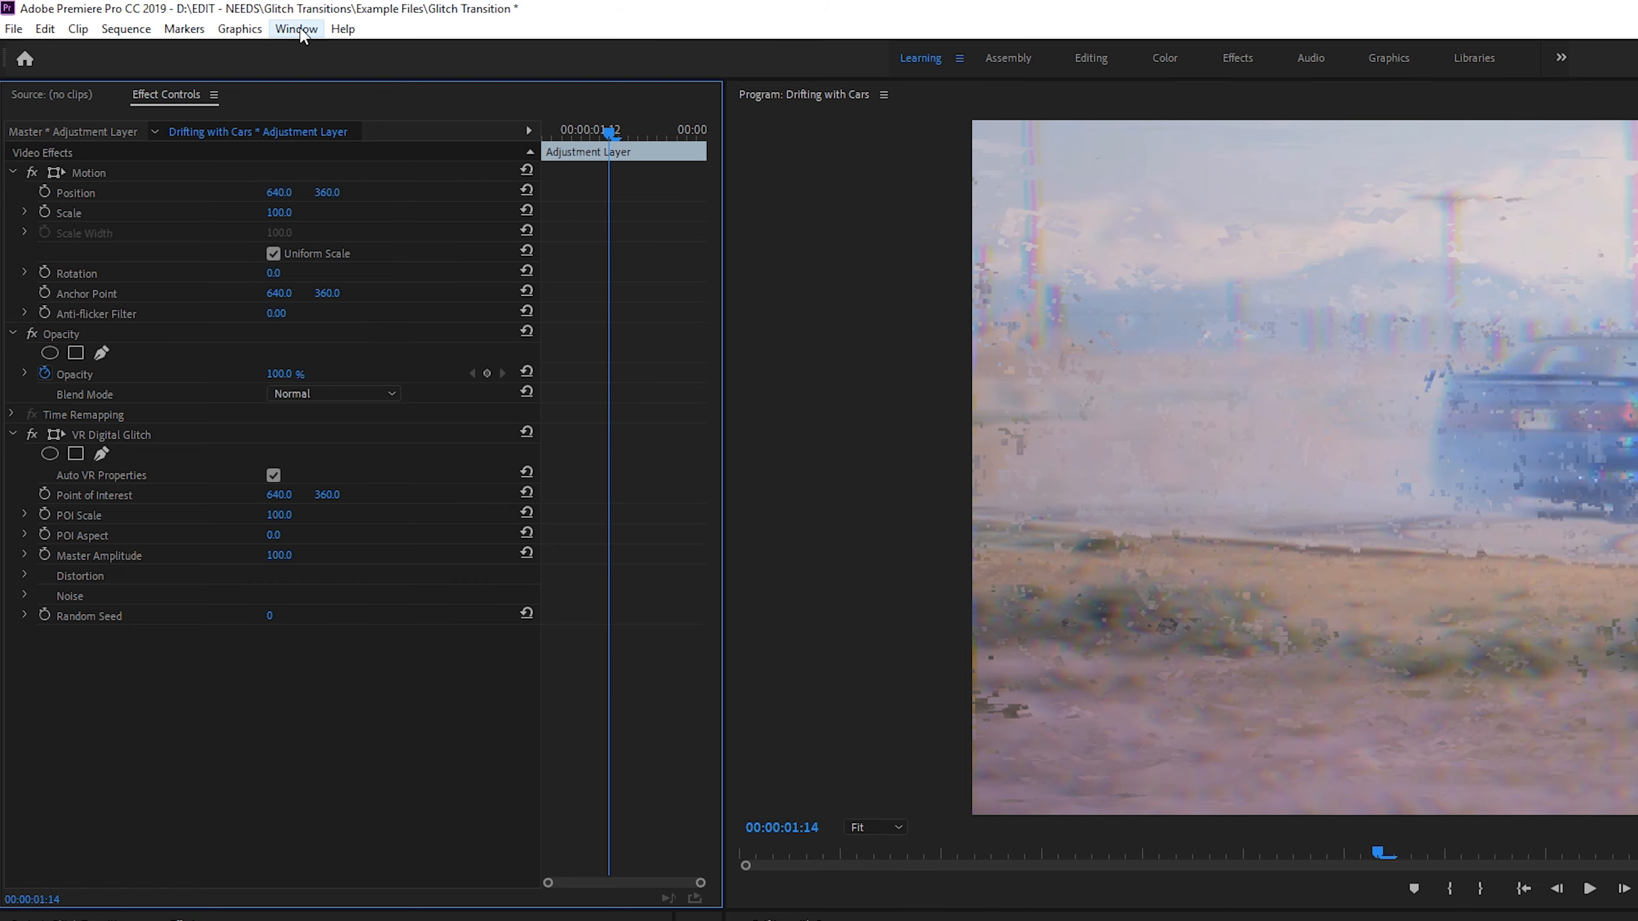
{"action": "left_click", "coordinate": [296, 29]}
{"action": "left_click", "coordinate": [352, 329]}
{"action": "left_click", "coordinate": [99, 435]}
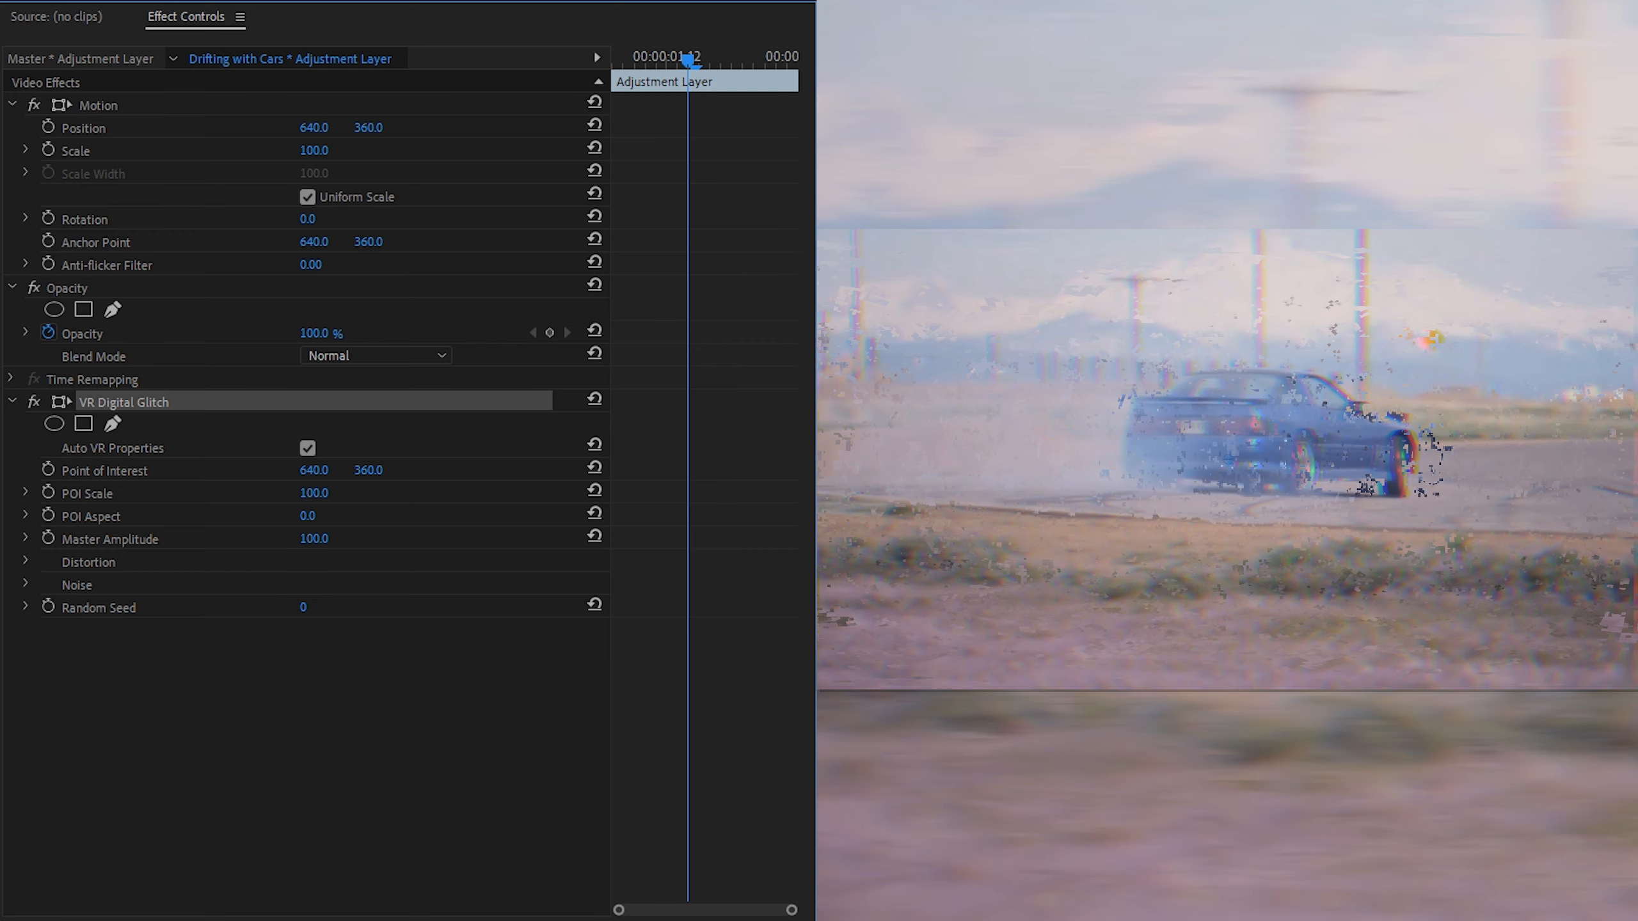
Start keyframing the glitch's Master Amplitude shortly before the cut between the two clips.
{"action": "key", "text": "space"}
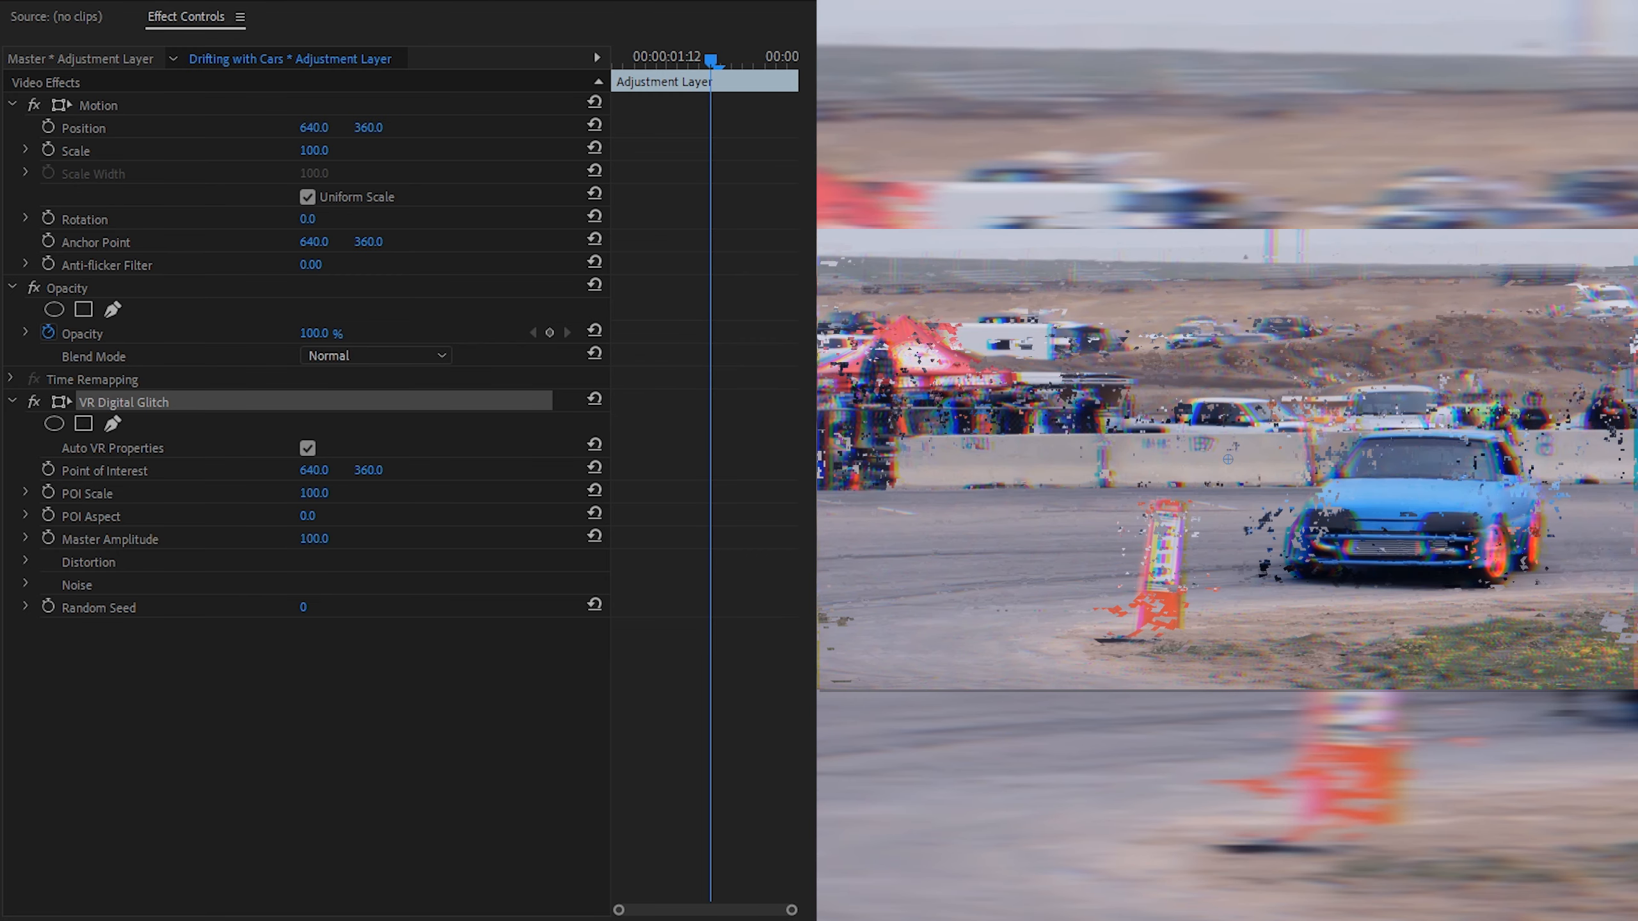
{"action": "key", "text": "Left"}
{"action": "key", "text": "Left"}
{"action": "key", "text": "Left"}
{"action": "key", "text": "Left"}
{"action": "key", "text": "Left"}
{"action": "key", "text": "Left"}
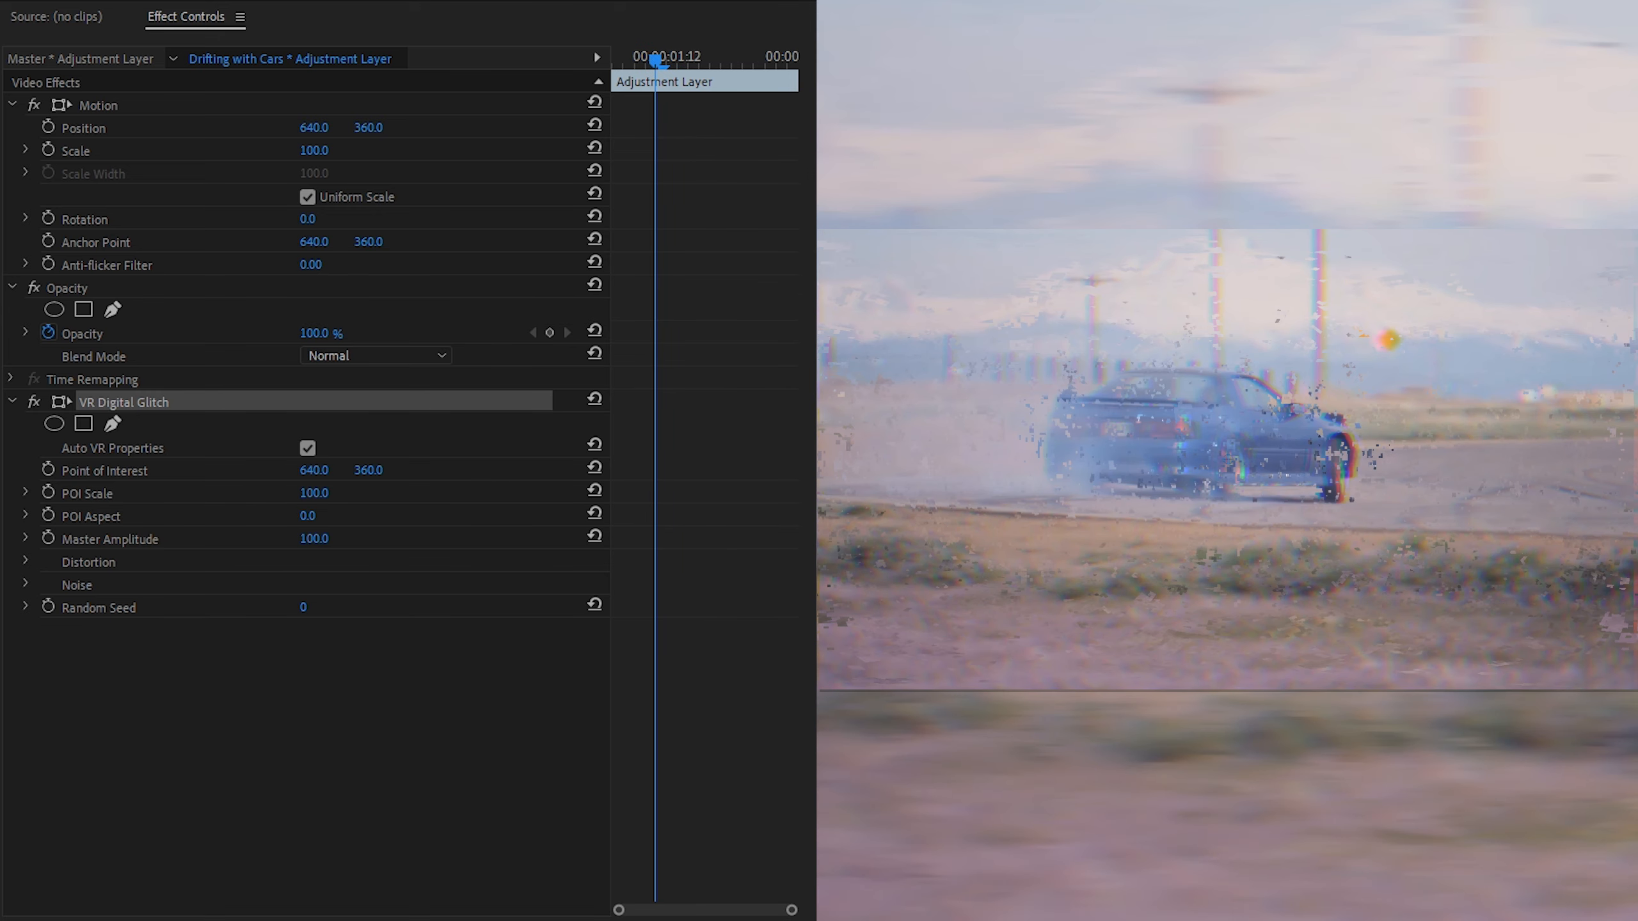
{"action": "left_click", "coordinate": [47, 537]}
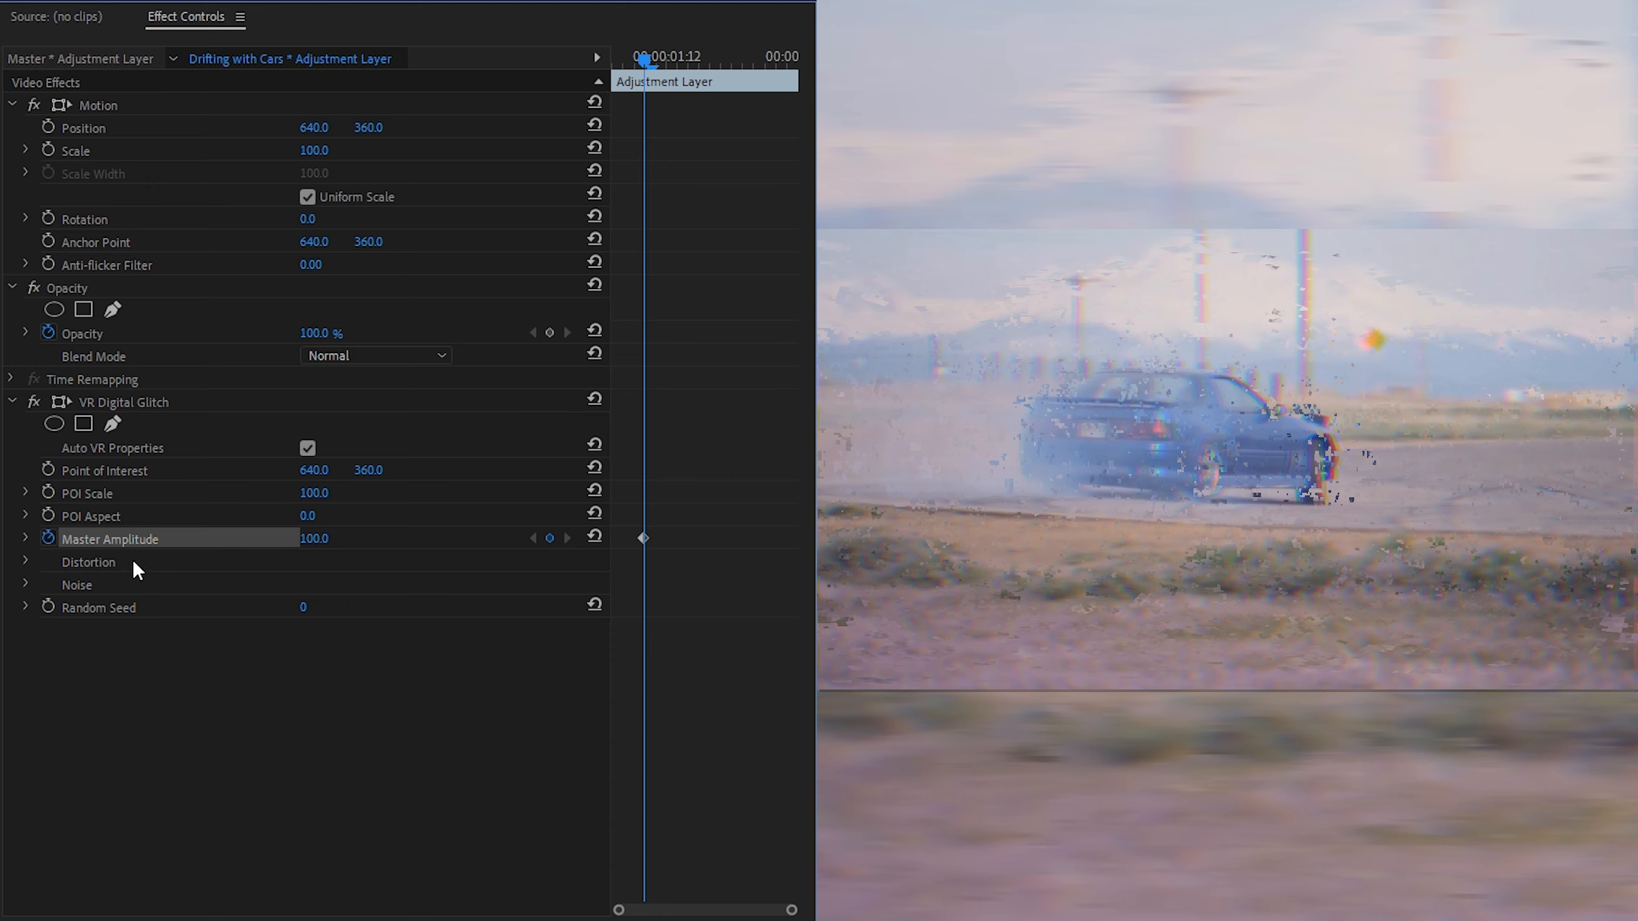
Add Master Amplitude keyframes at the cut and near the end of the adjustment layer.
{"action": "left_click_drag", "start_coordinate": [643, 57], "coordinate": [708, 62]}
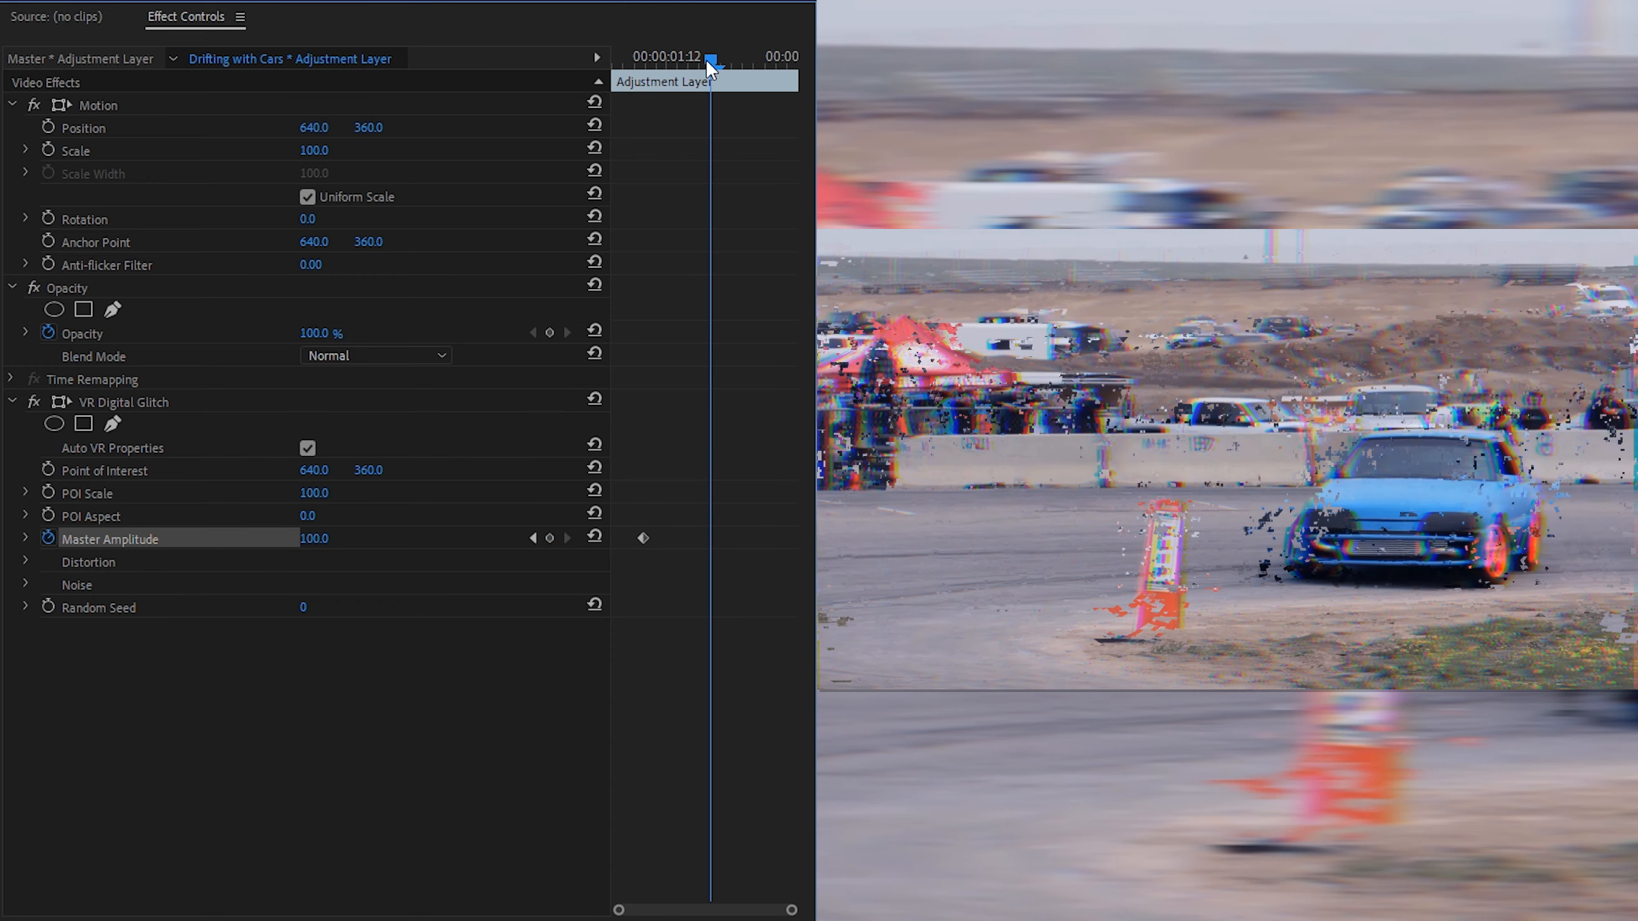
{"action": "left_click", "coordinate": [550, 537]}
{"action": "left_click_drag", "start_coordinate": [708, 62], "coordinate": [777, 76]}
{"action": "left_click", "coordinate": [551, 537]}
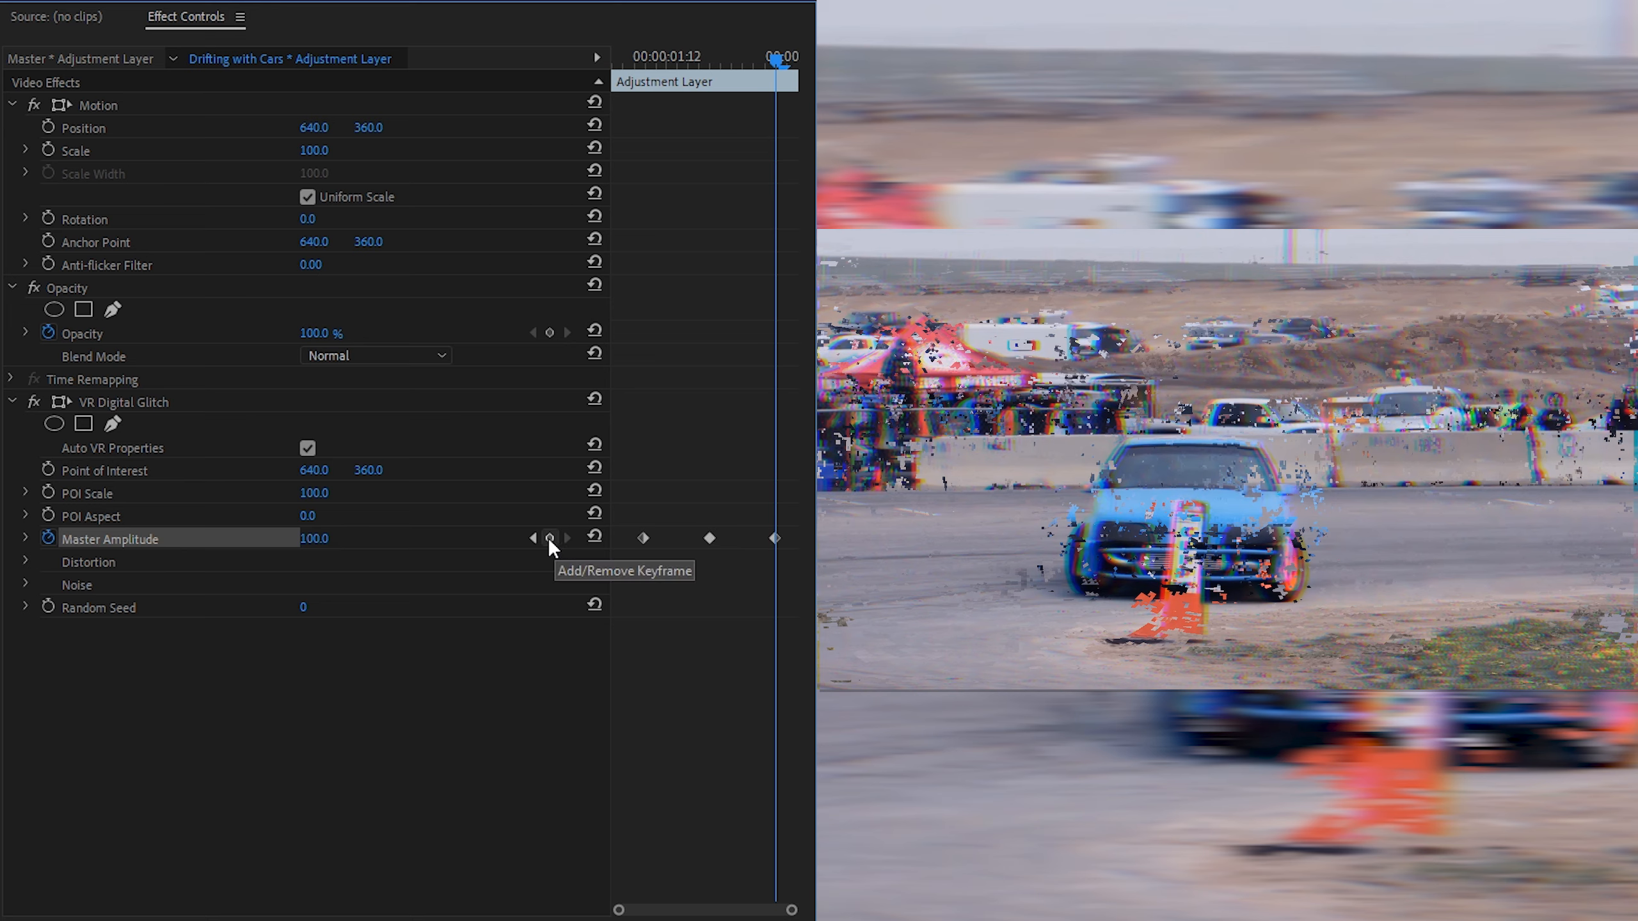
Set Master Amplitude to 0 at its last and first keyframes and scrub through the transition.
{"action": "left_click", "coordinate": [319, 539]}
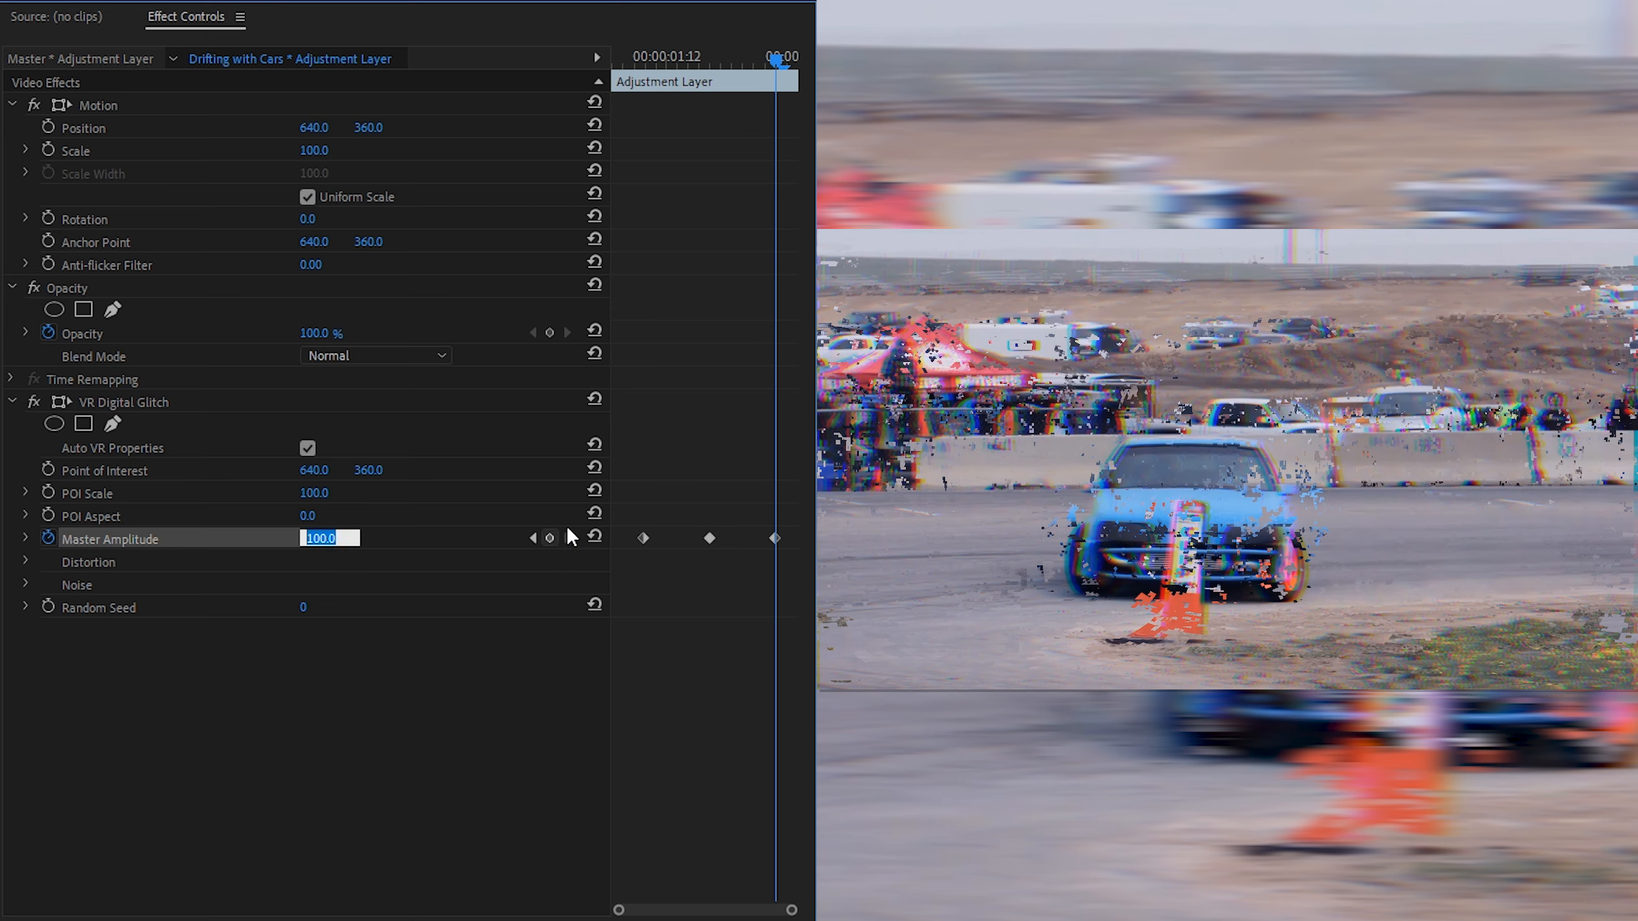
{"action": "type", "text": "0"}
{"action": "left_click", "coordinate": [531, 537]}
{"action": "left_click", "coordinate": [532, 538]}
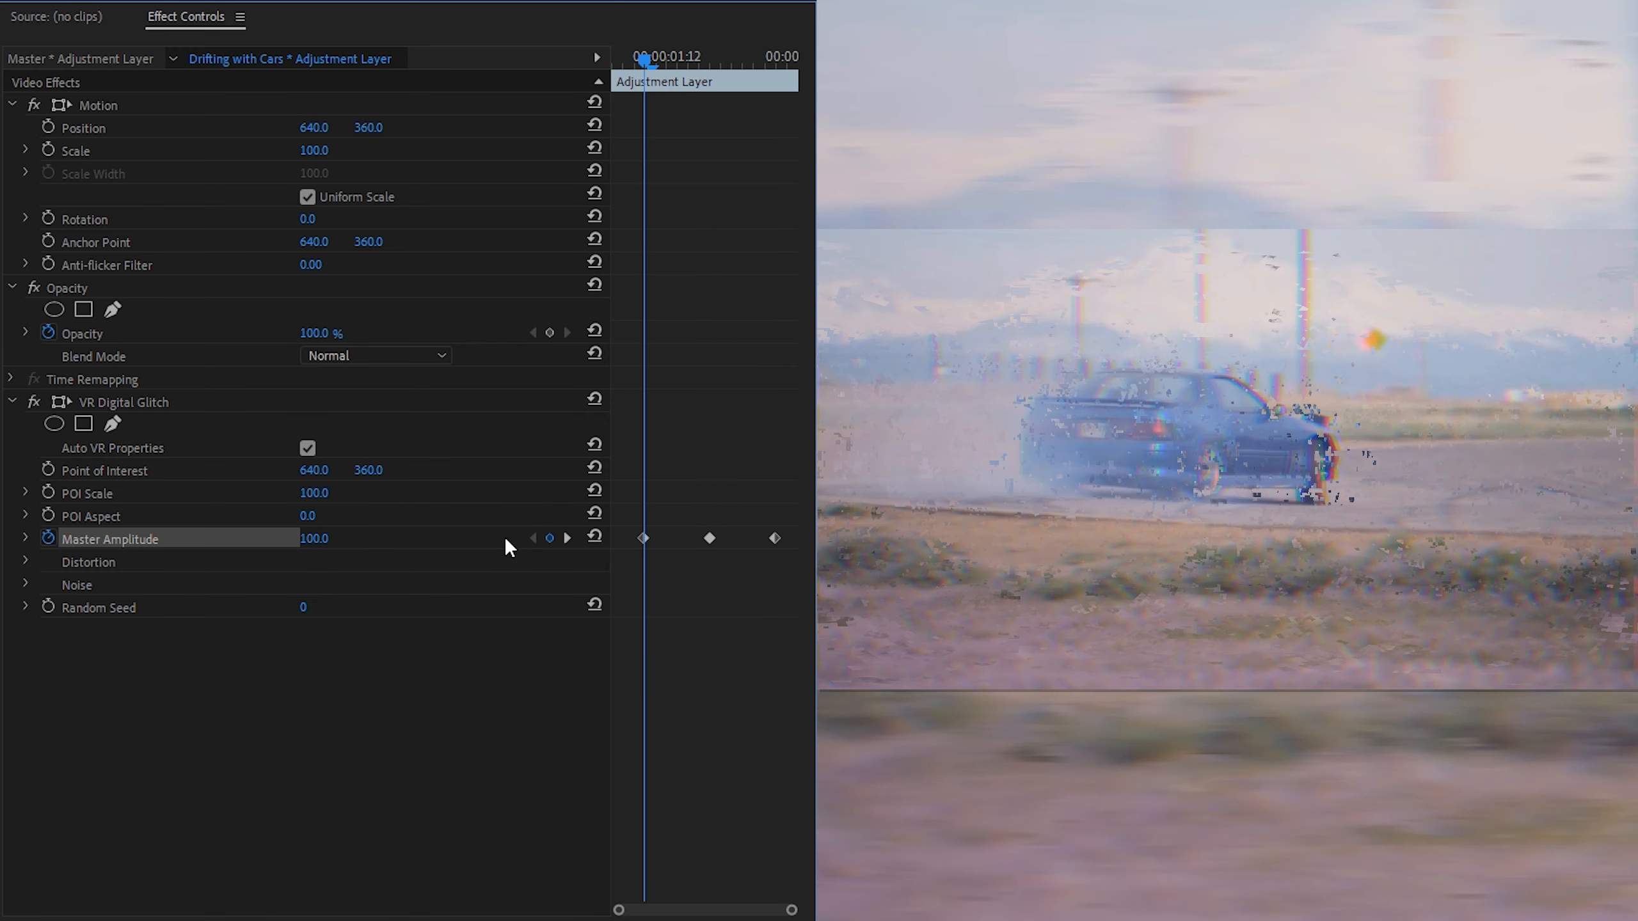
{"action": "left_click", "coordinate": [350, 539]}
{"action": "type", "text": "0"}
{"action": "key", "text": "Return"}
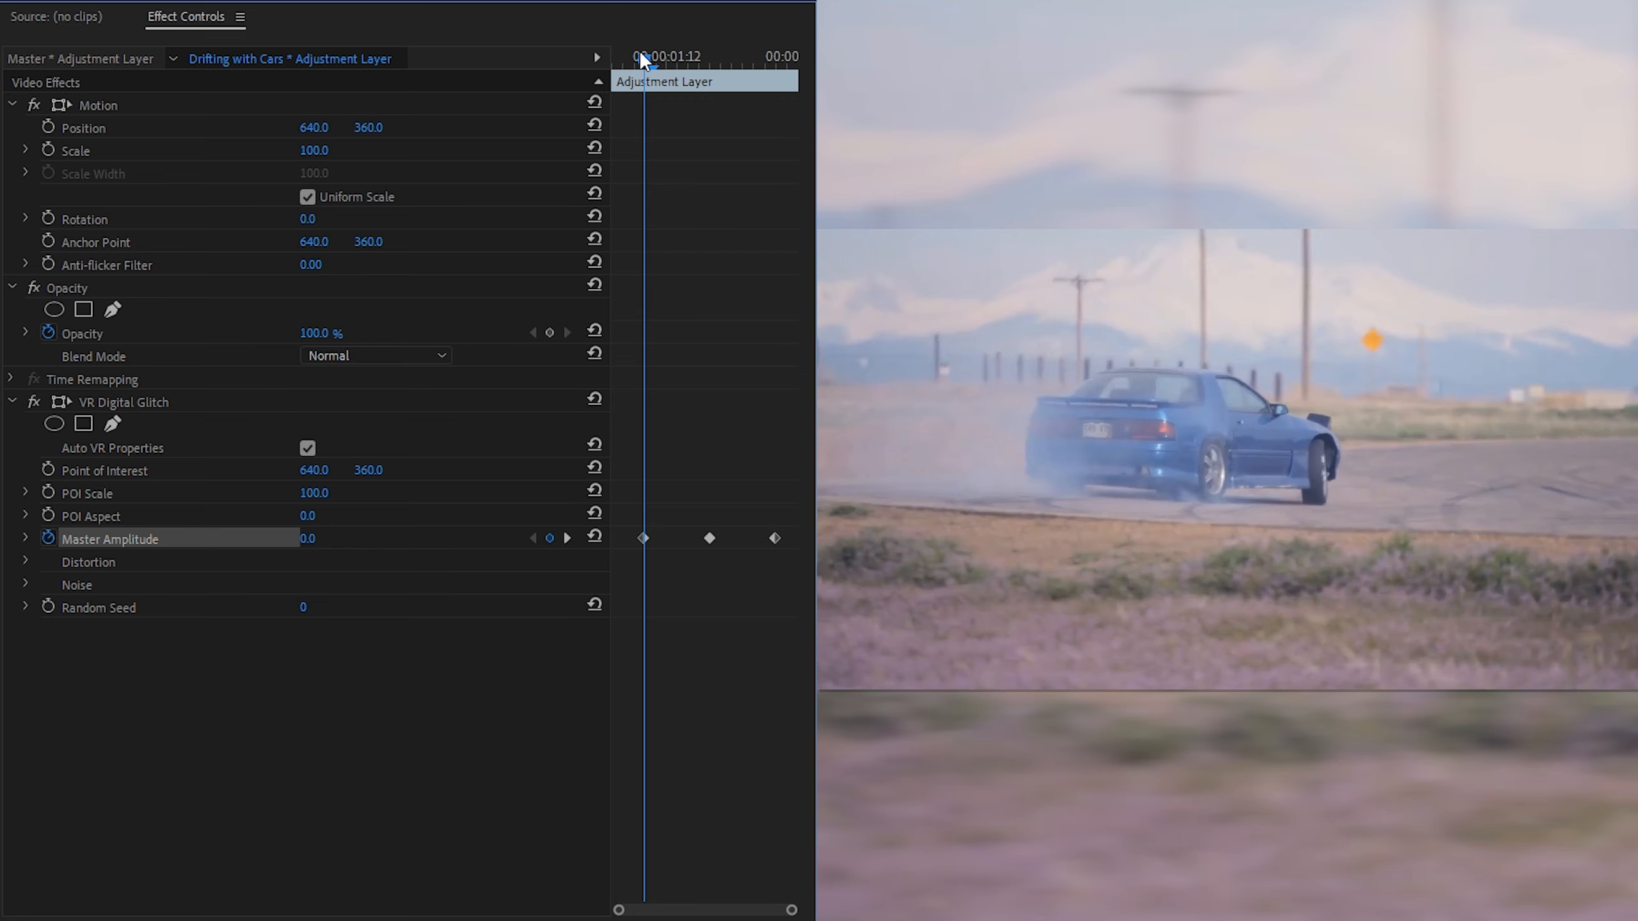
{"action": "left_click_drag", "start_coordinate": [642, 55], "coordinate": [787, 98]}
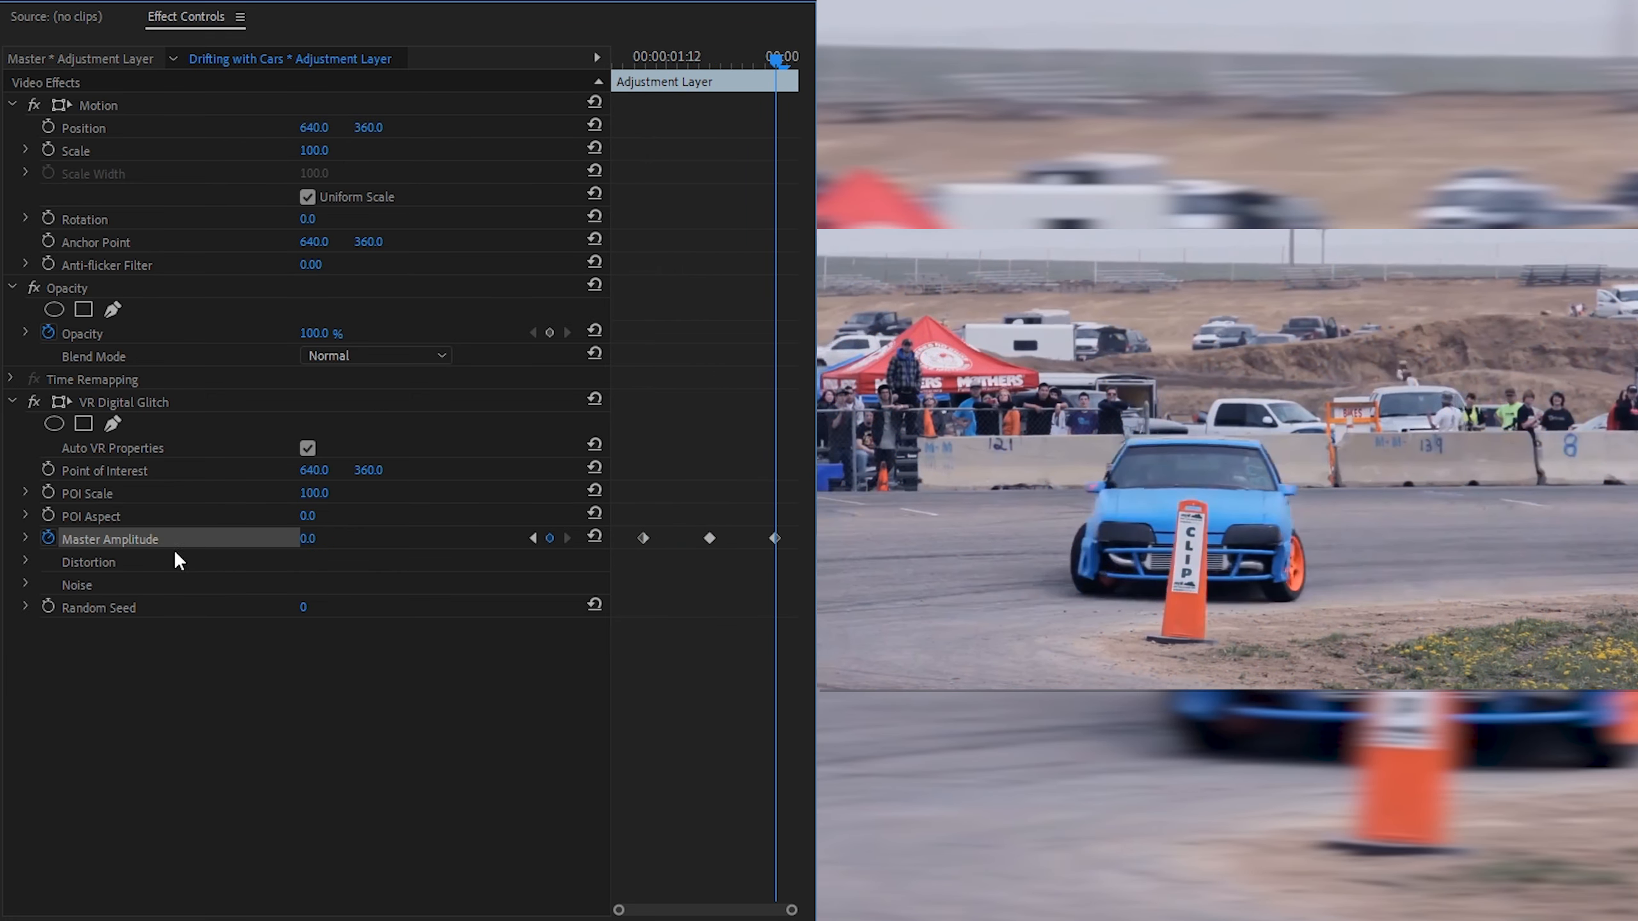
Expand the Distortion settings and add Color Distortion keyframes at the same three times as the Master Amplitude keyframes.
{"action": "left_click", "coordinate": [26, 561]}
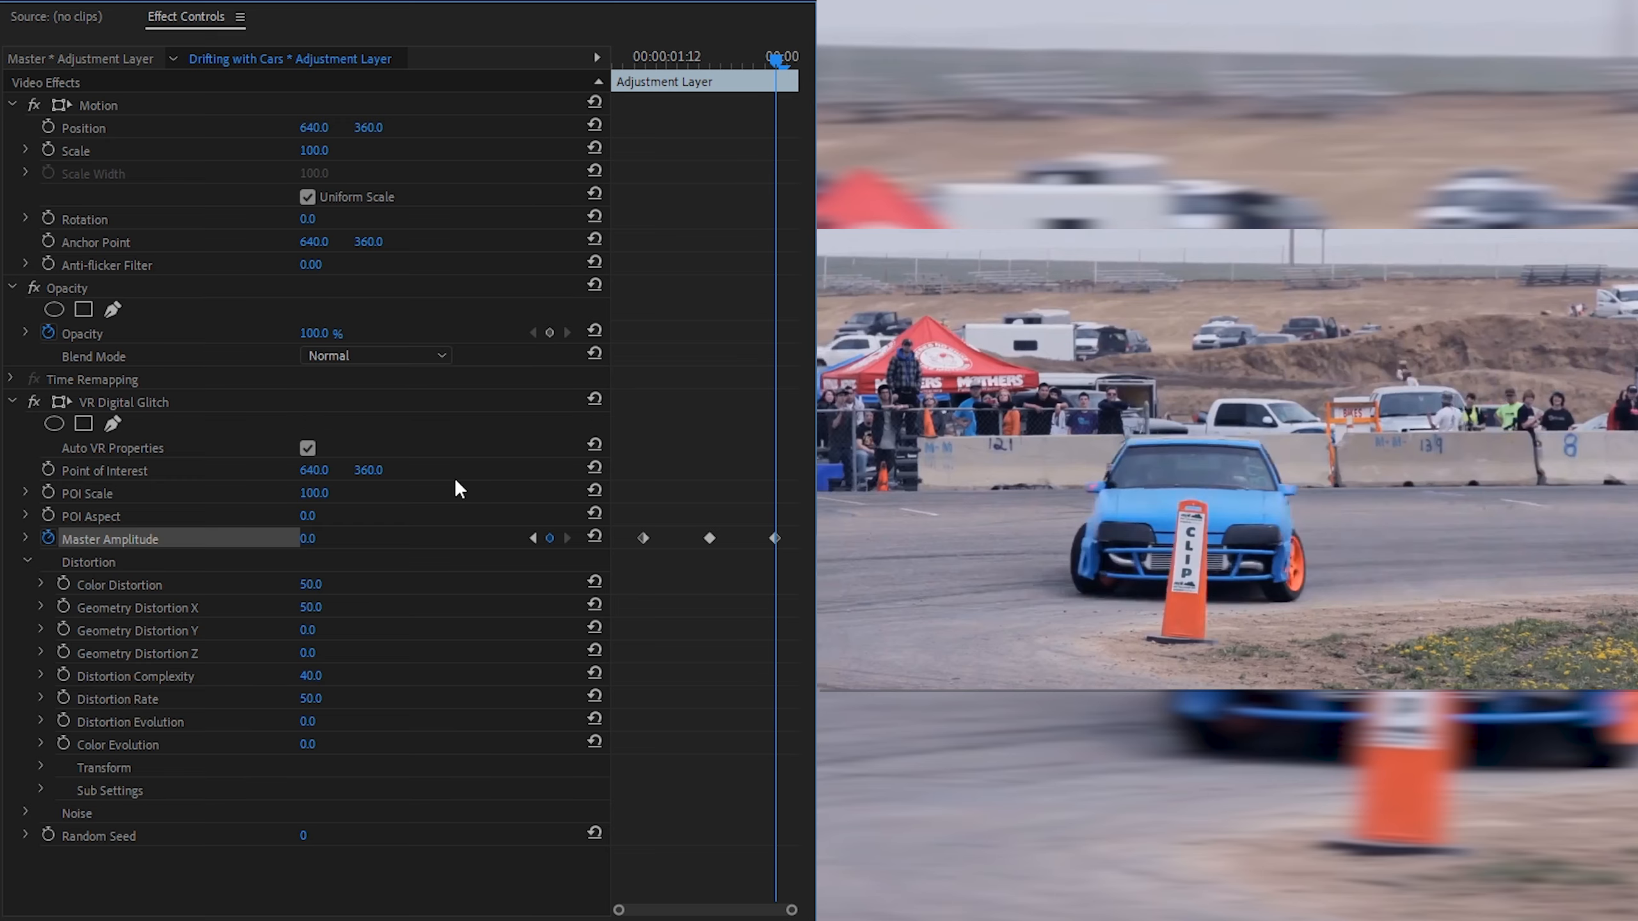
{"action": "left_click_drag", "start_coordinate": [772, 57], "coordinate": [645, 60]}
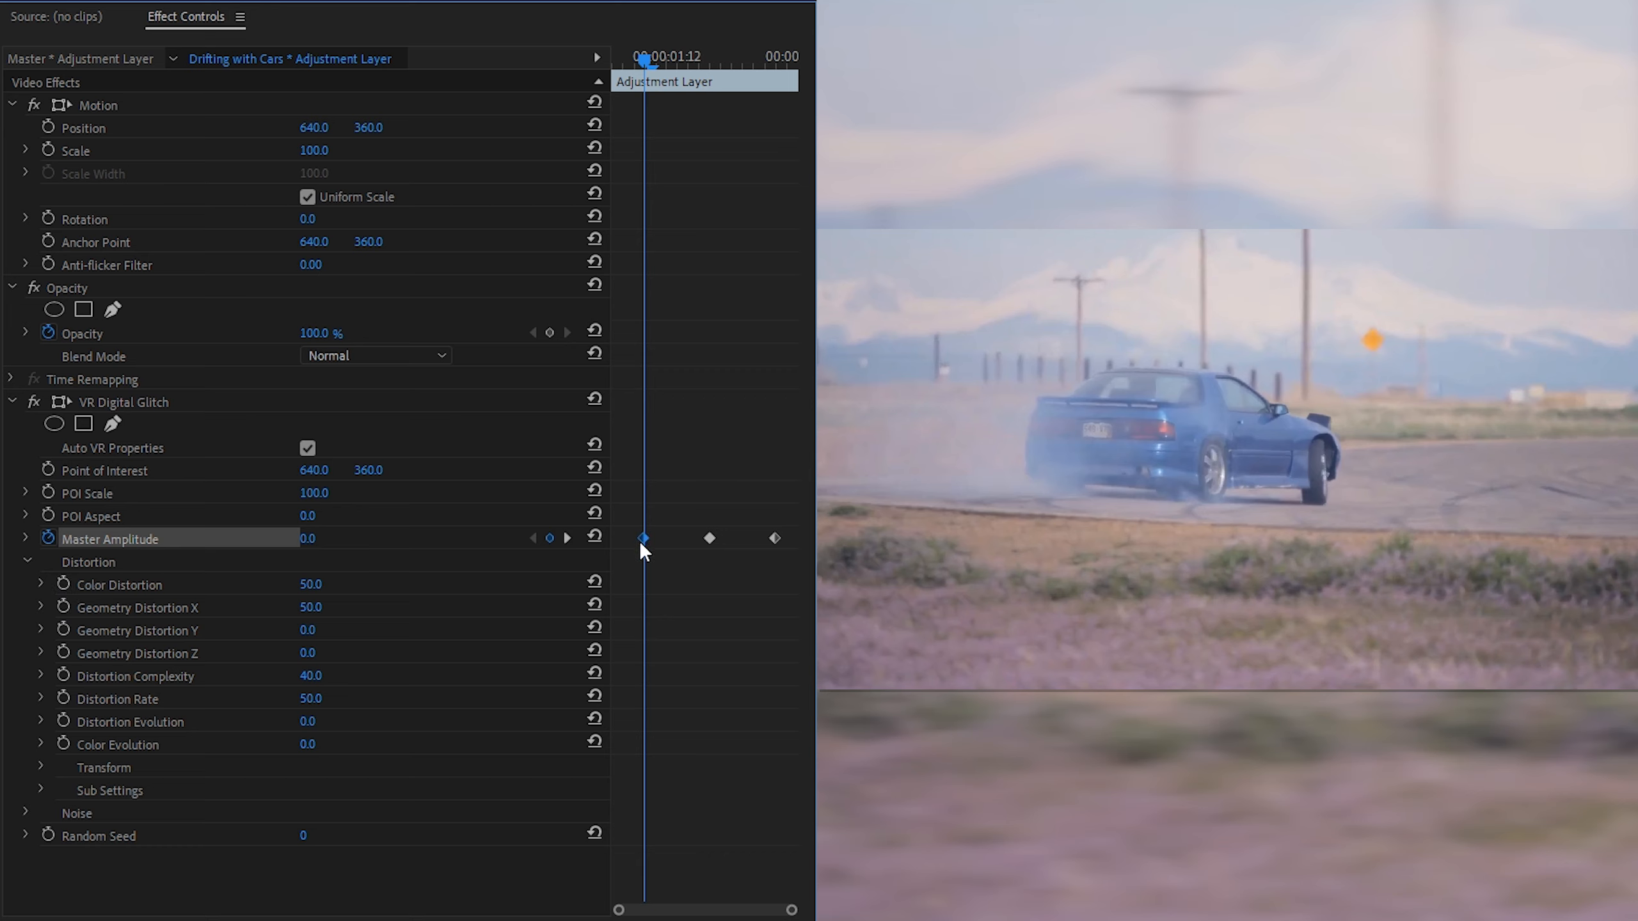
{"action": "left_click", "coordinate": [63, 583]}
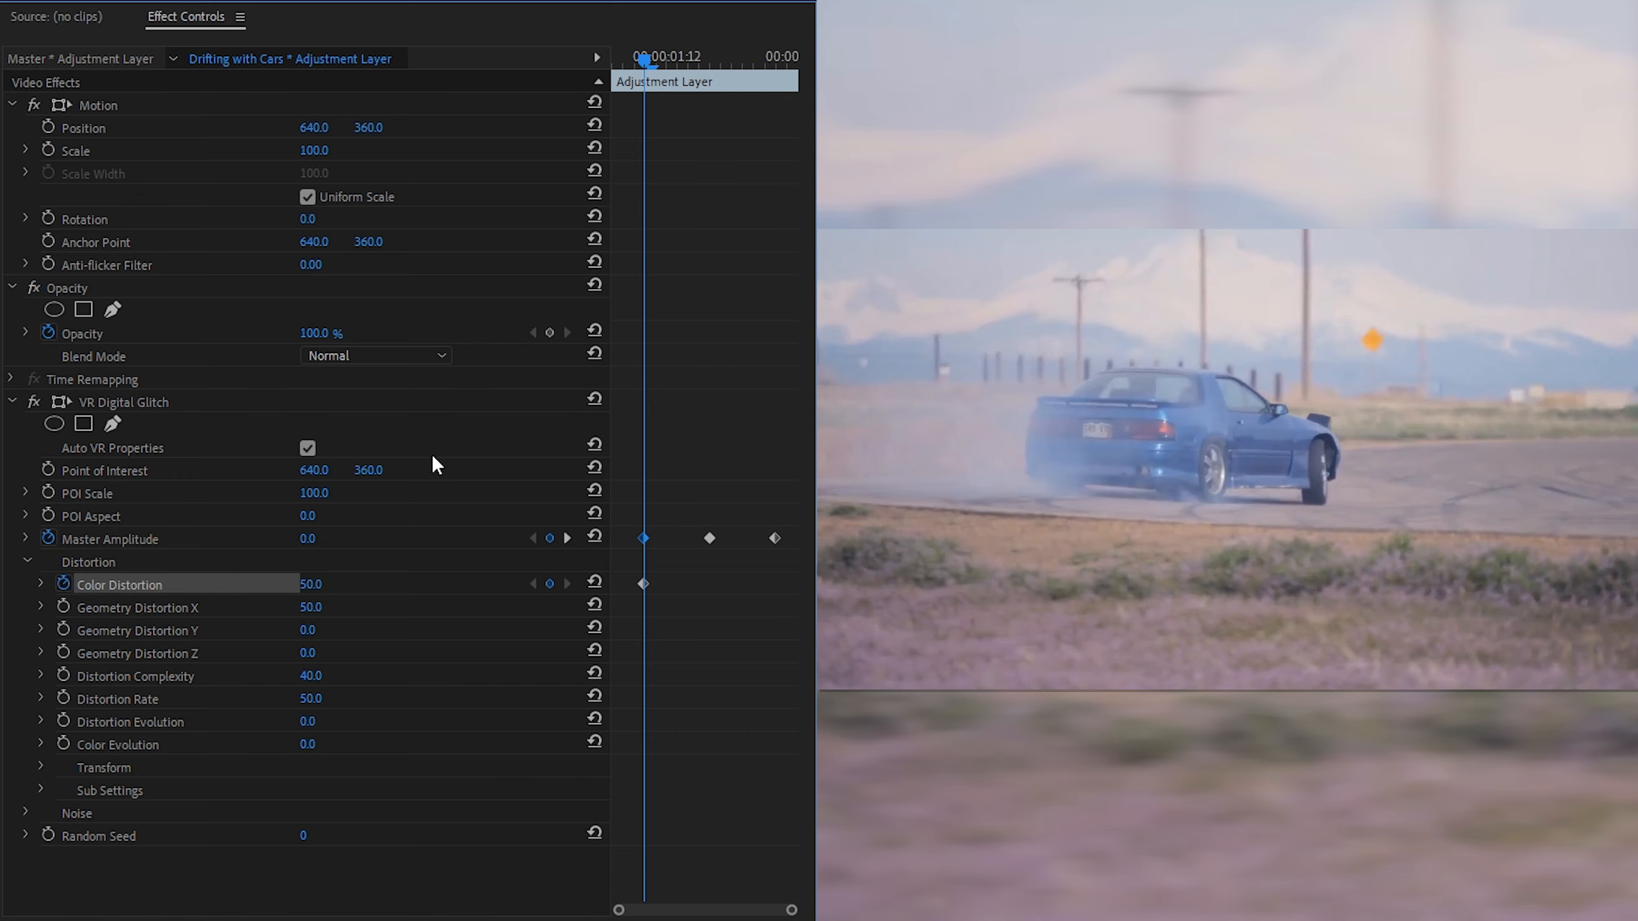
{"action": "left_click", "coordinate": [567, 537]}
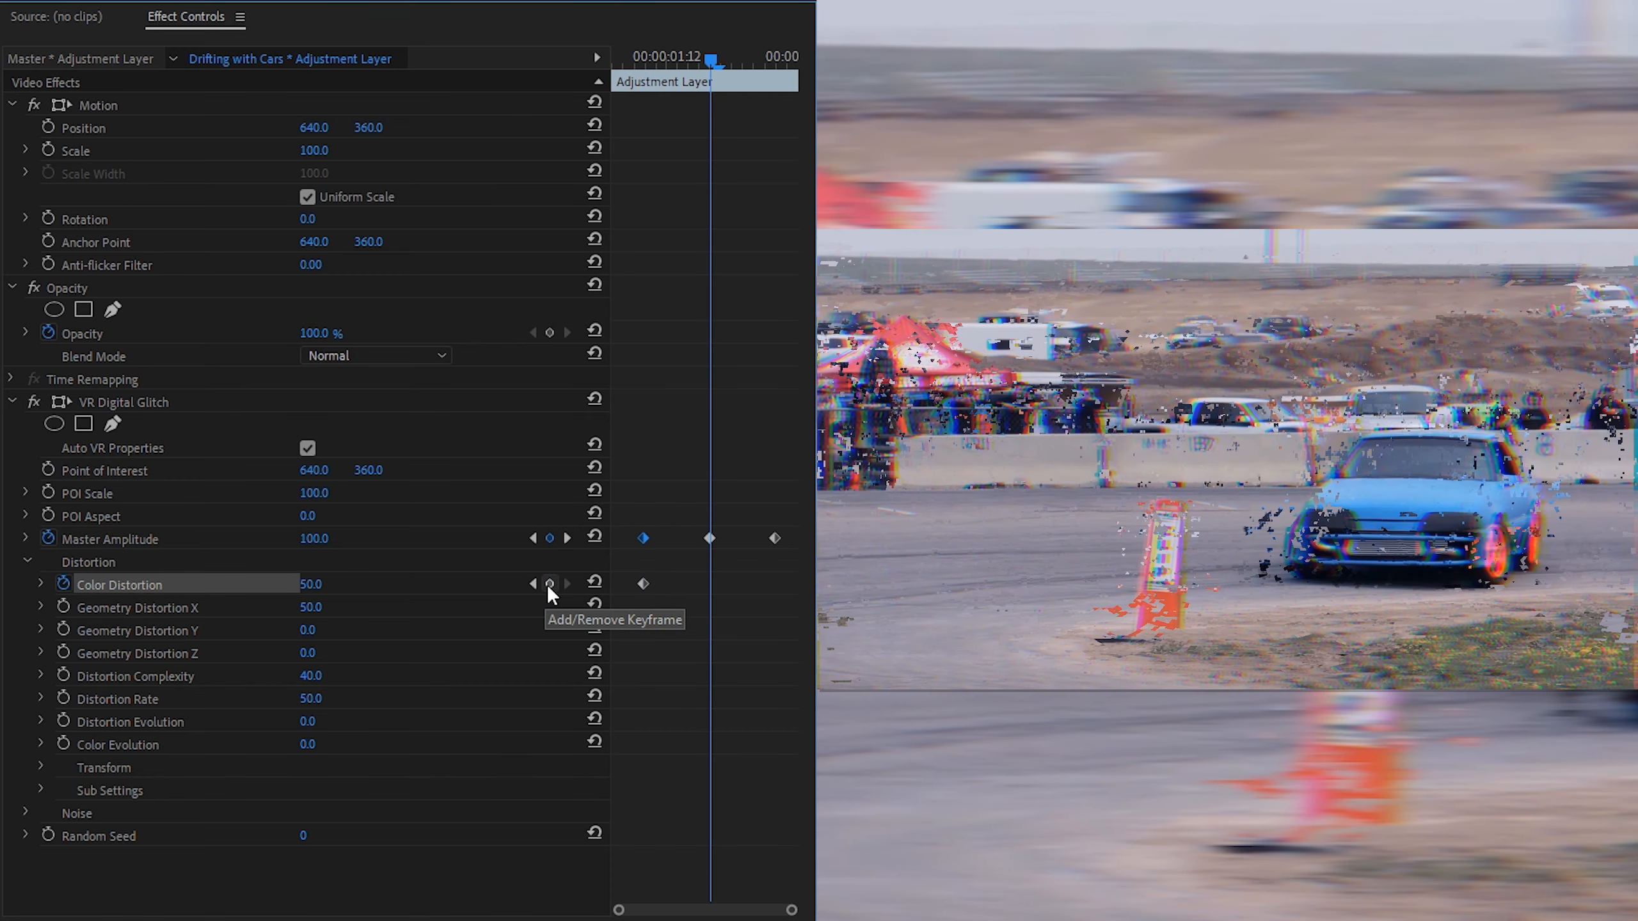
{"action": "left_click", "coordinate": [549, 584]}
{"action": "left_click", "coordinate": [567, 536]}
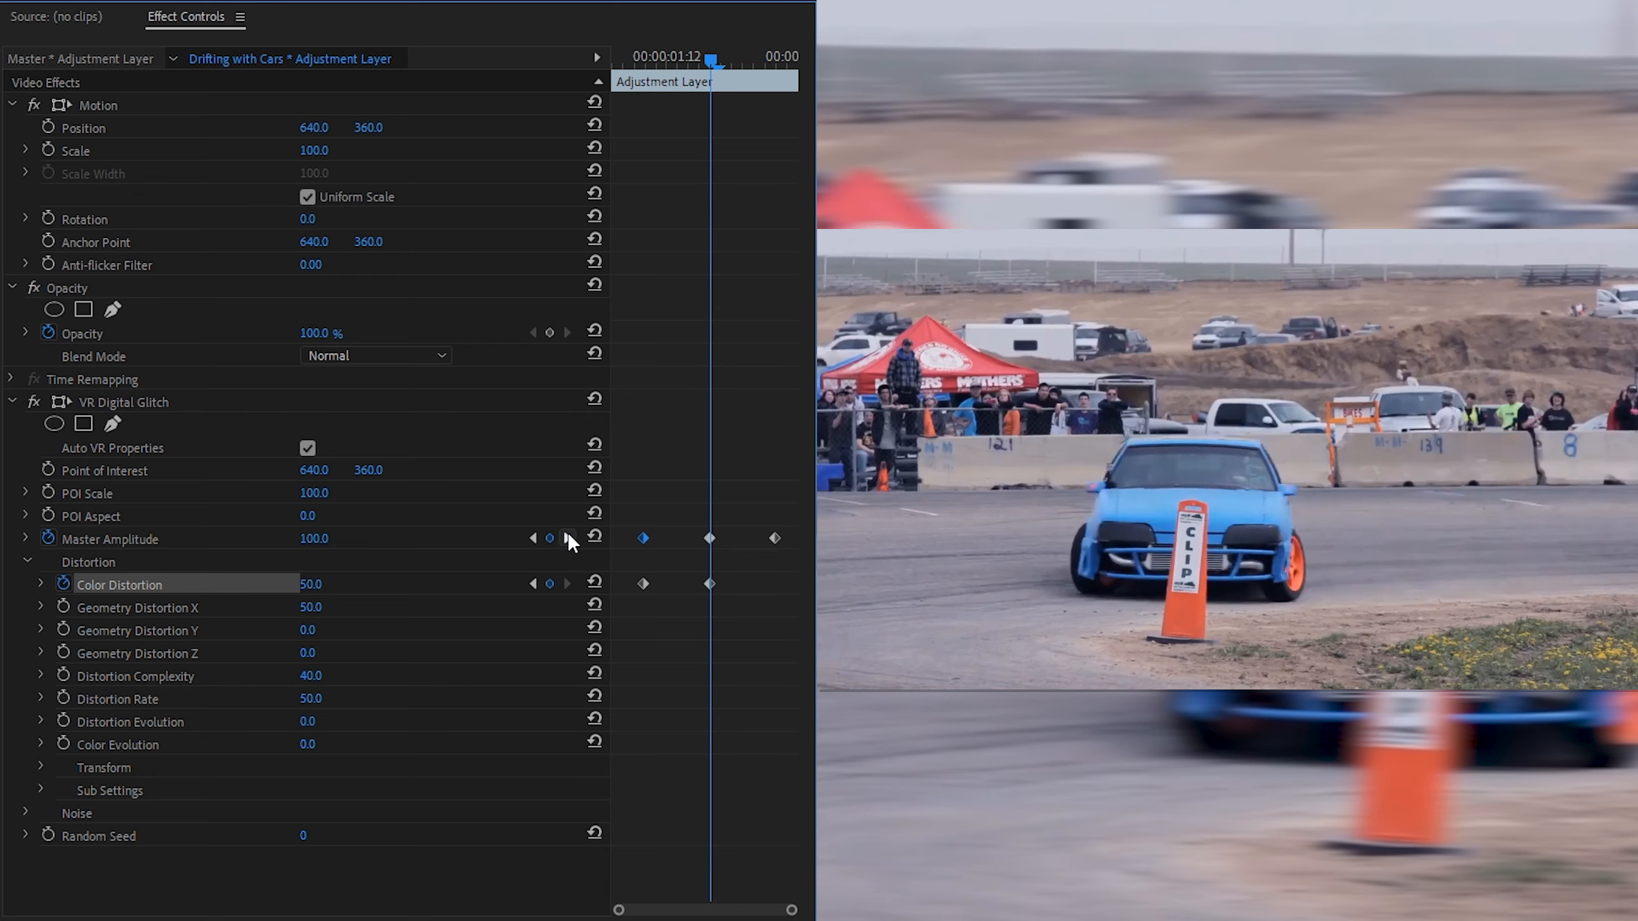
{"action": "left_click", "coordinate": [549, 584]}
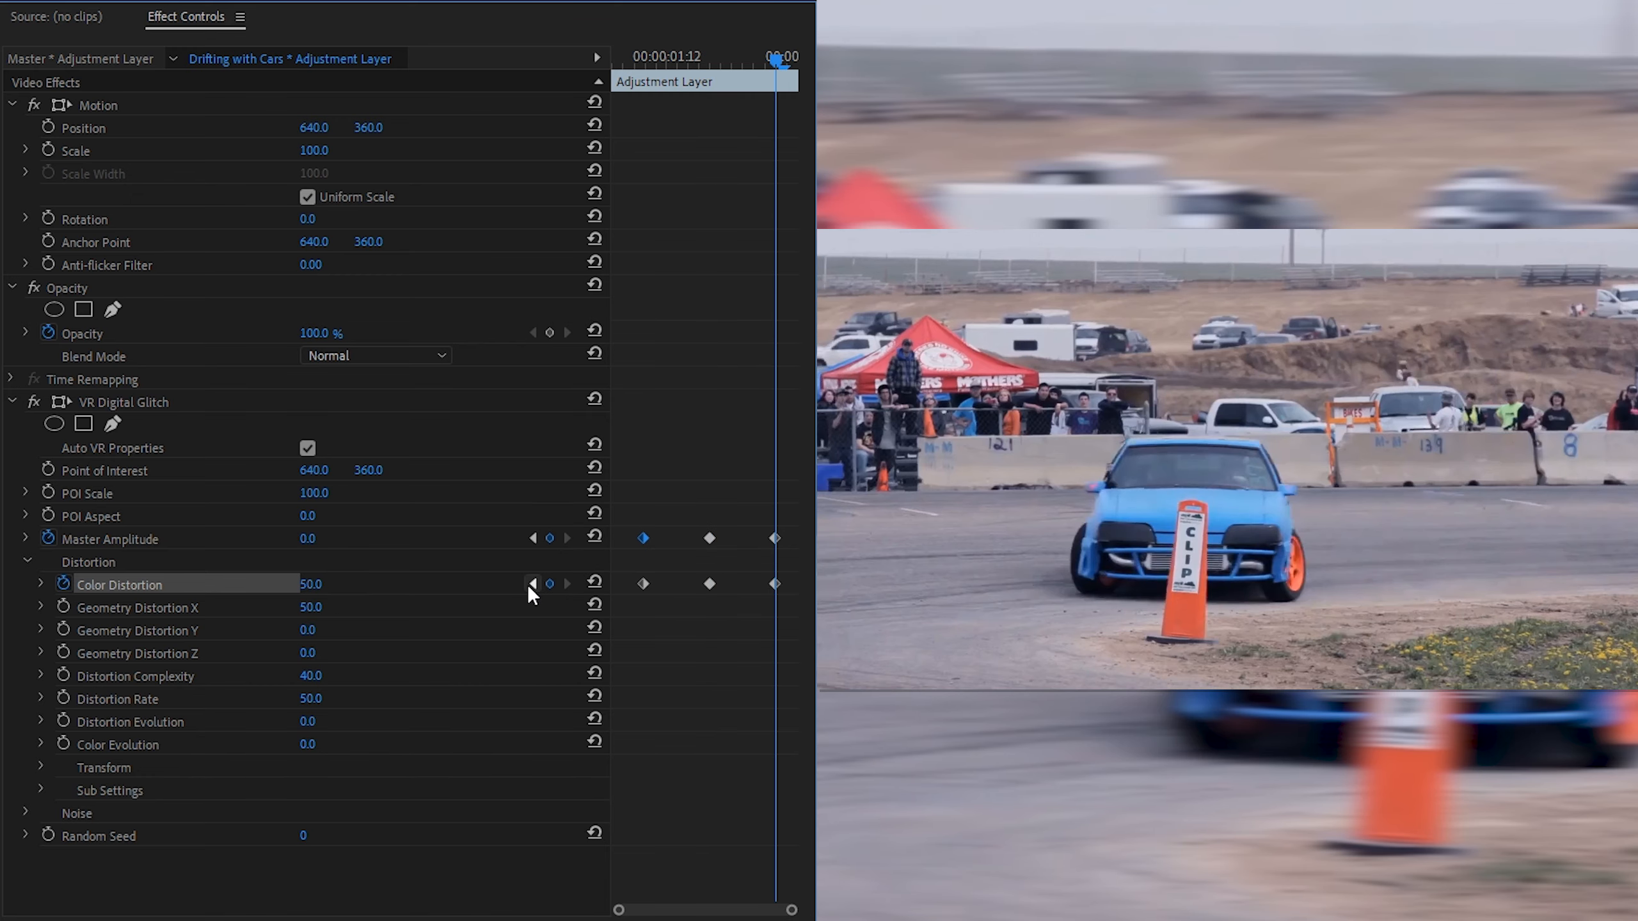
Set Color Distortion to 100 at its middle keyframe.
{"action": "left_click", "coordinate": [533, 583]}
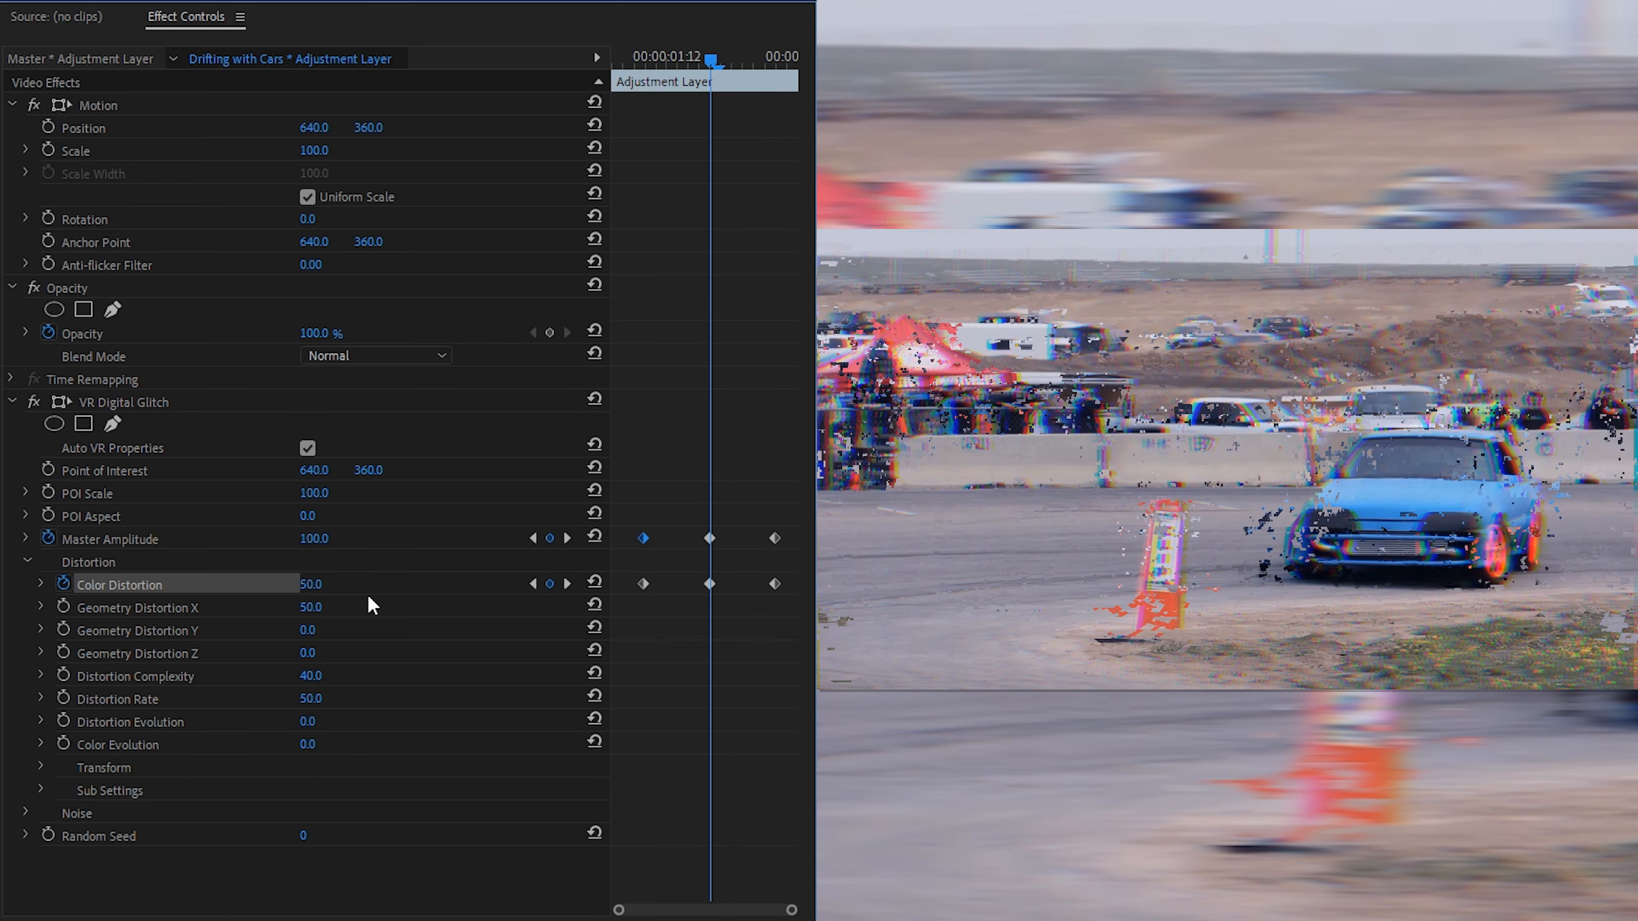
{"action": "left_click", "coordinate": [322, 585]}
{"action": "type", "text": "100"}
{"action": "key", "text": "Return"}
Set Color Distortion to 0 at its first and last keyframes.
{"action": "left_click", "coordinate": [535, 584]}
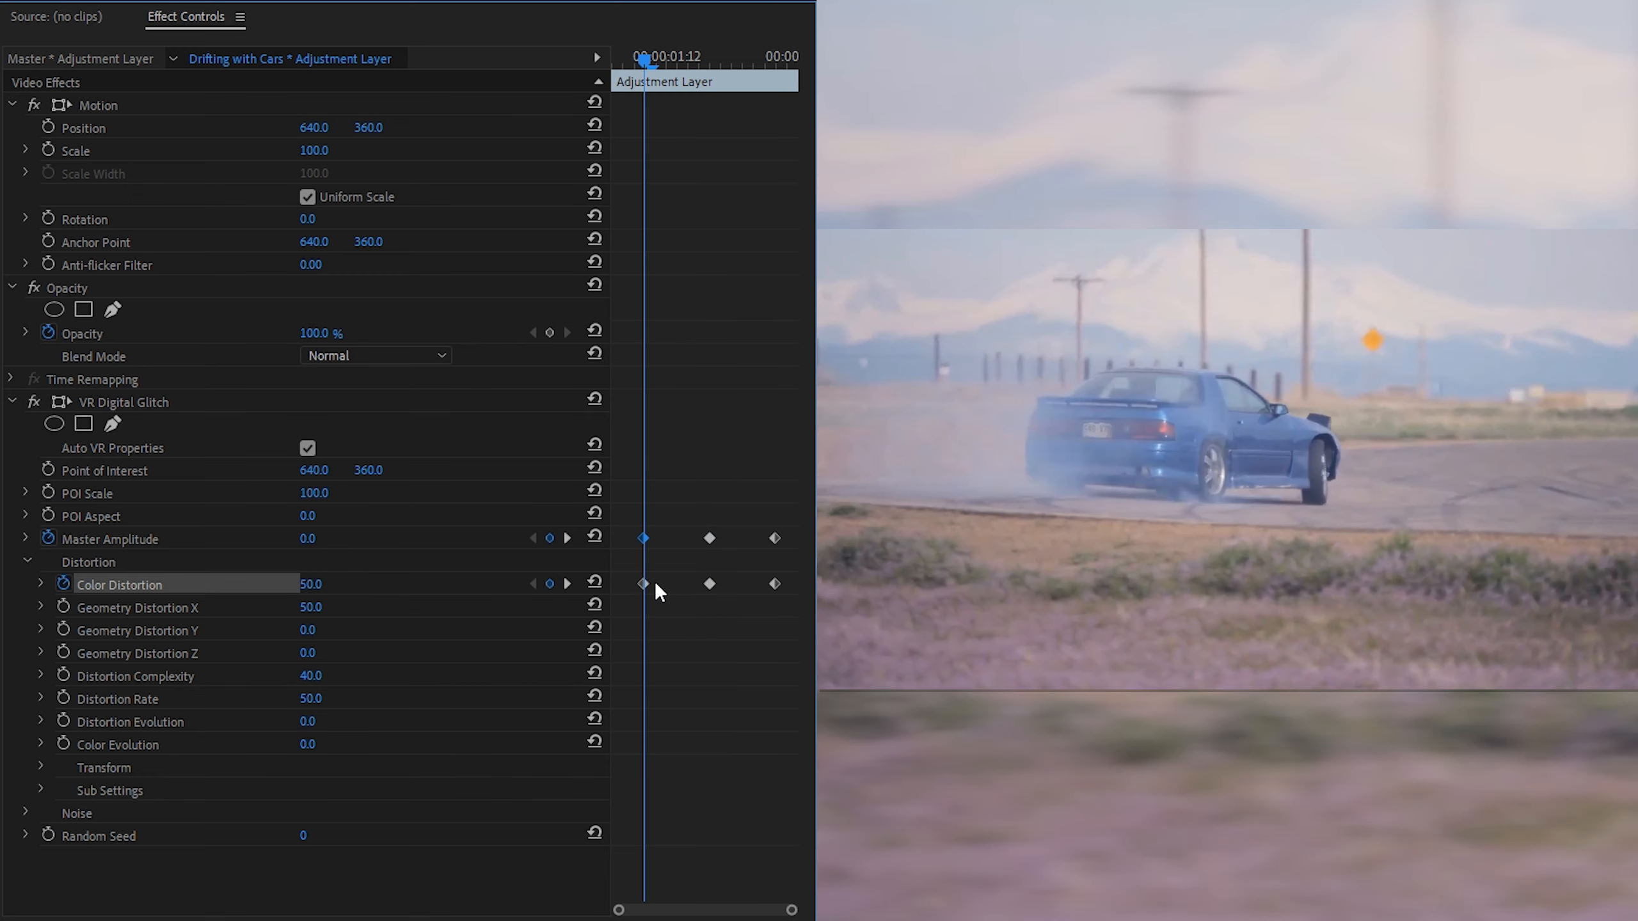
{"action": "left_click", "coordinate": [311, 584]}
{"action": "type", "text": "0"}
{"action": "key", "text": "Return"}
{"action": "double_click", "coordinate": [568, 584]}
{"action": "left_click", "coordinate": [329, 584]}
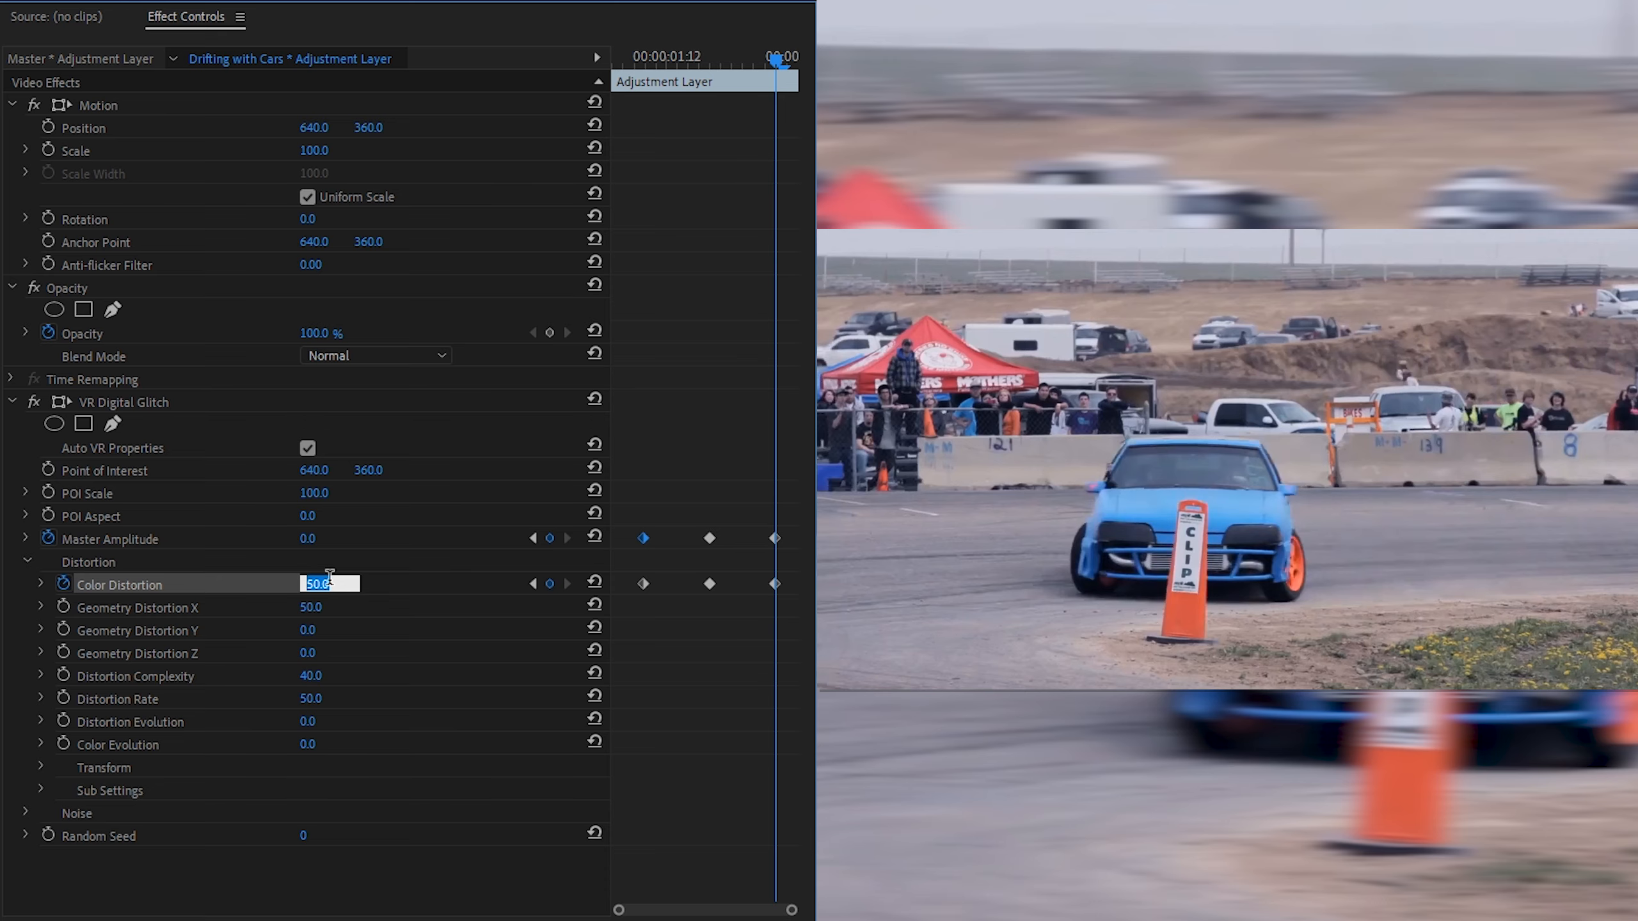
{"action": "type", "text": "0"}
{"action": "key", "text": "Return"}
Add Geometry Distortion X keyframes at the same three times as the Color Distortion keyframes.
{"action": "left_click_drag", "start_coordinate": [711, 55], "coordinate": [643, 82]}
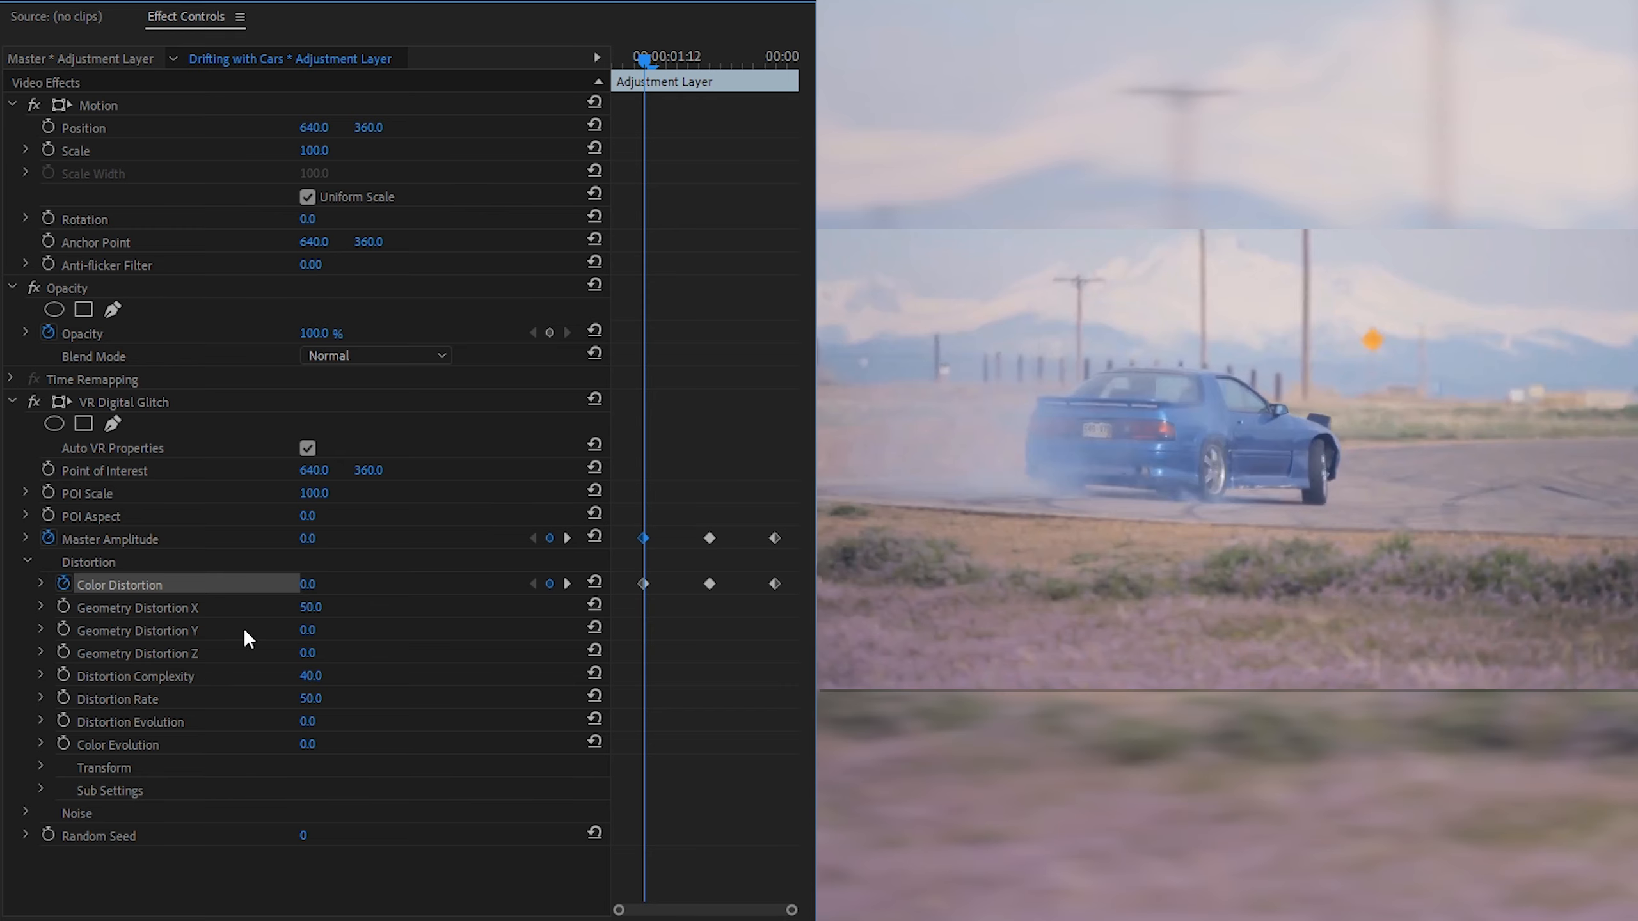
{"action": "mouse_move", "coordinate": [644, 58]}
{"action": "left_mouse_down"}
{"action": "mouse_move", "coordinate": [773, 74]}
{"action": "mouse_move", "coordinate": [638, 69]}
{"action": "mouse_move", "coordinate": [652, 78]}
{"action": "left_mouse_up"}
{"action": "left_click", "coordinate": [63, 606]}
{"action": "left_click_drag", "start_coordinate": [651, 58], "coordinate": [708, 58]}
Set Geometry Distortion X to 100 at its middle keyframe and 0 at its first and last keyframes.
{"action": "left_click", "coordinate": [330, 600]}
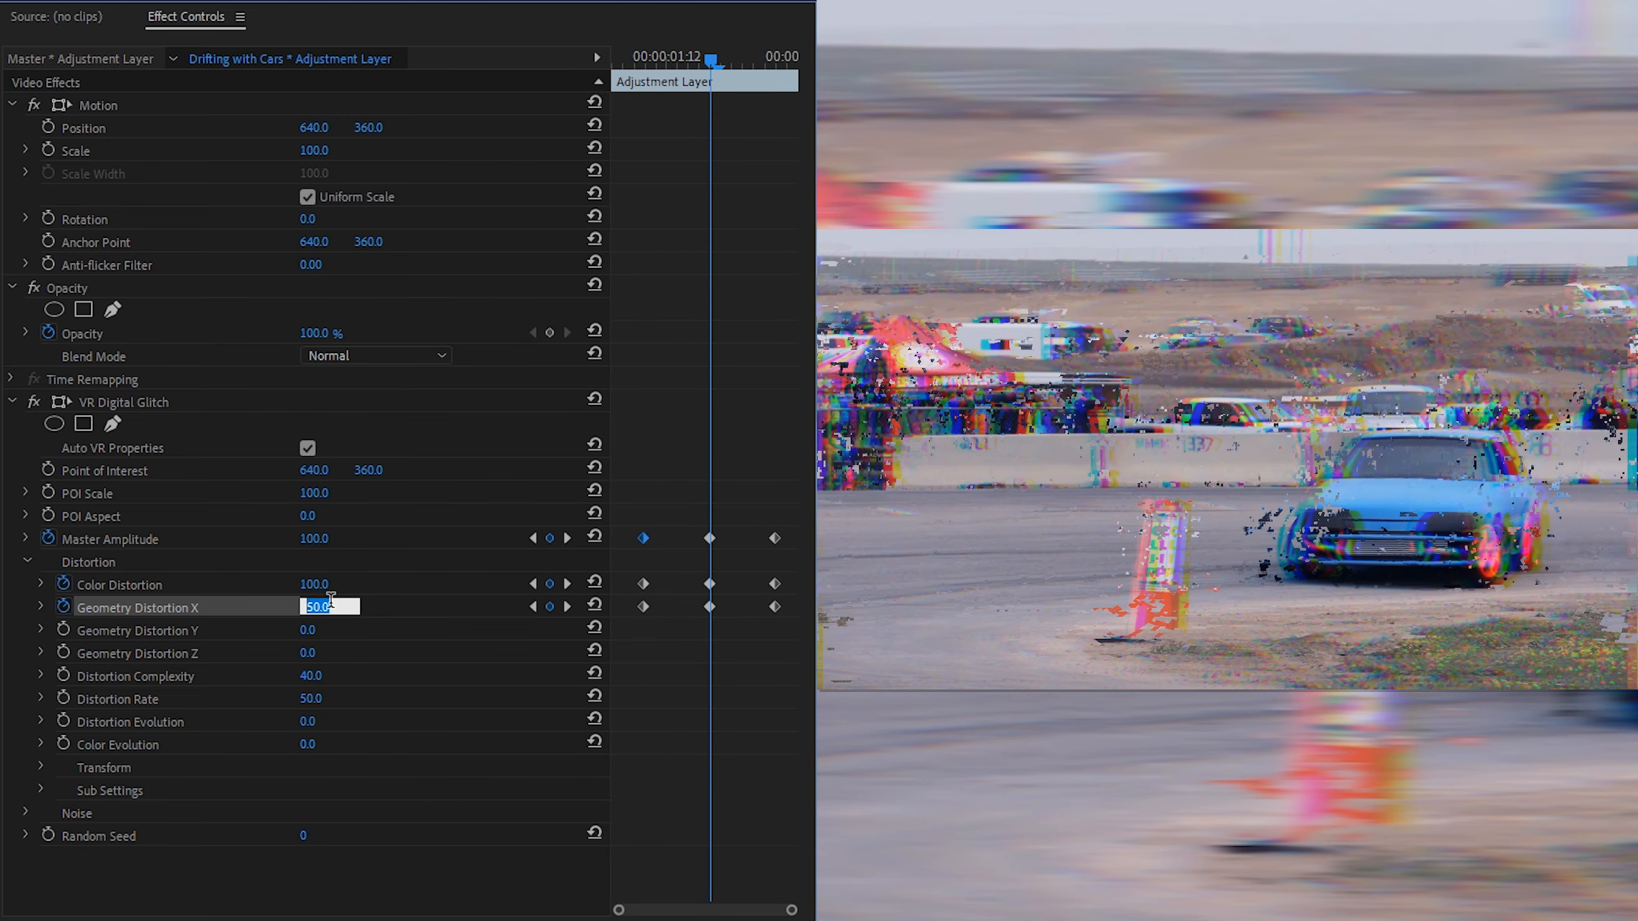
{"action": "type", "text": "0"}
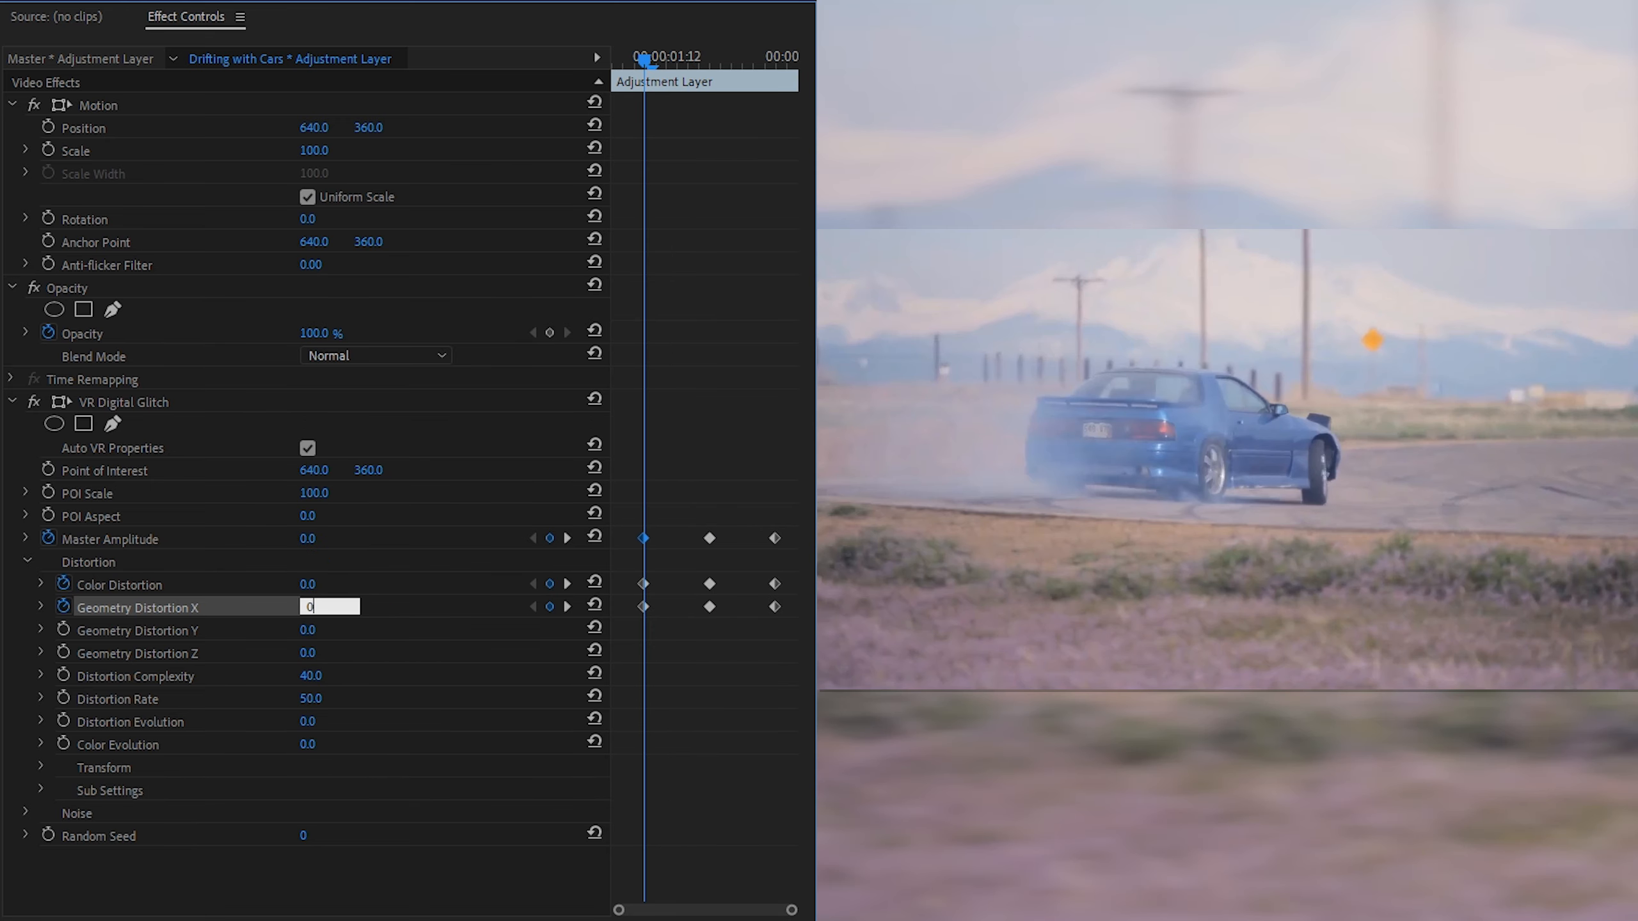
{"action": "key", "text": "Return"}
{"action": "left_click", "coordinate": [565, 611]}
{"action": "left_click", "coordinate": [565, 611]}
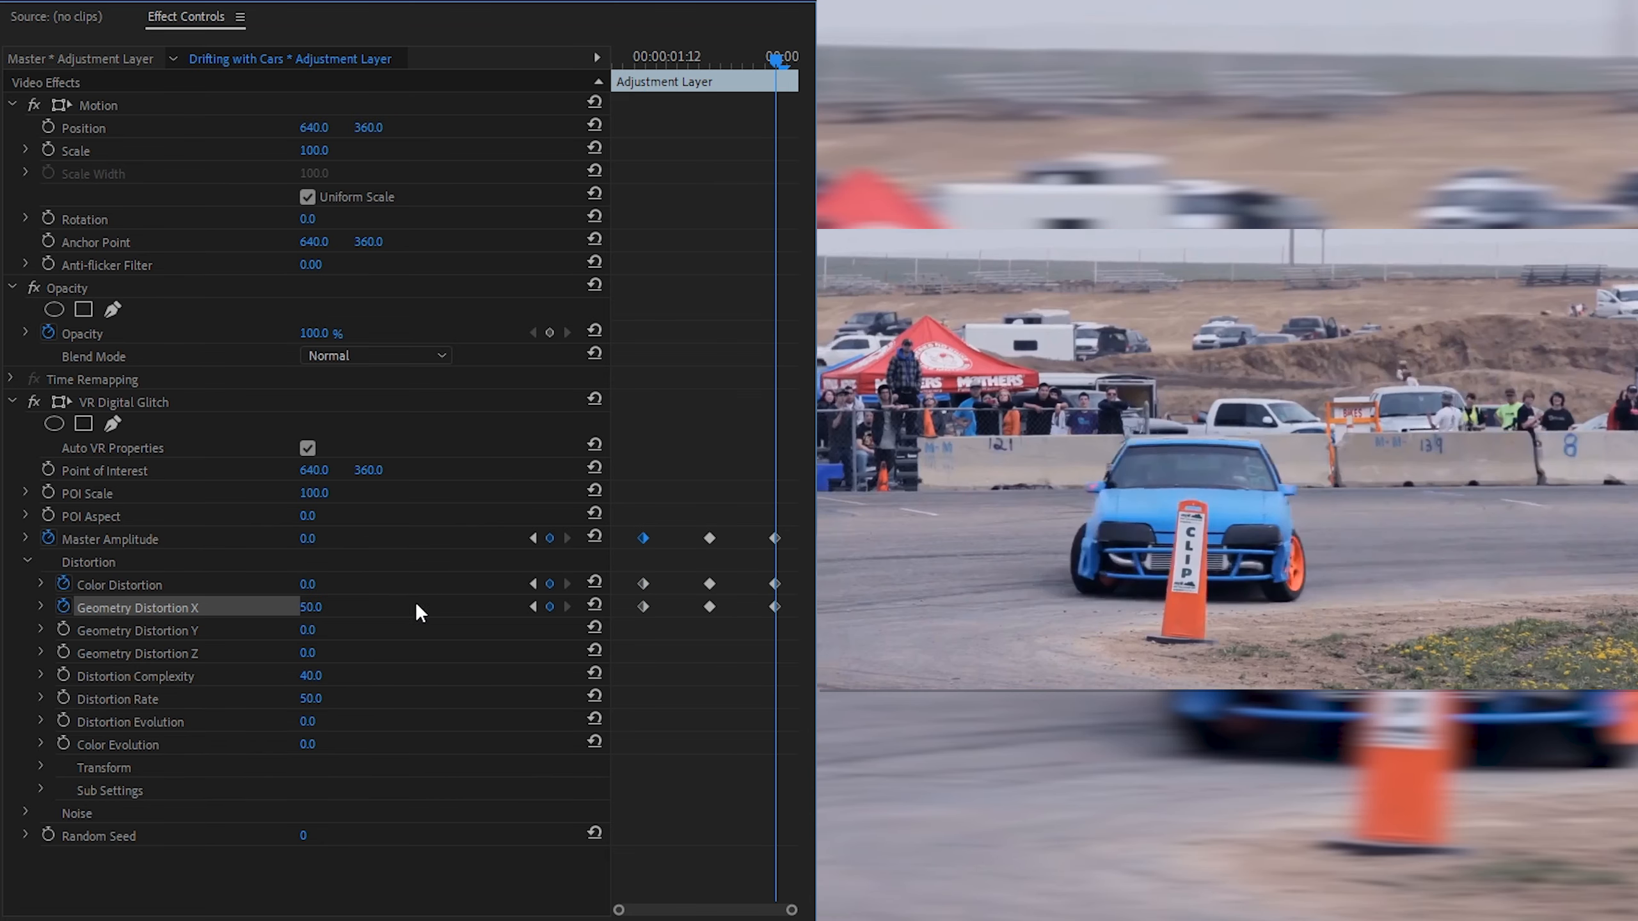
{"action": "left_click", "coordinate": [322, 605]}
{"action": "type", "text": "0"}
{"action": "key", "text": "Return"}
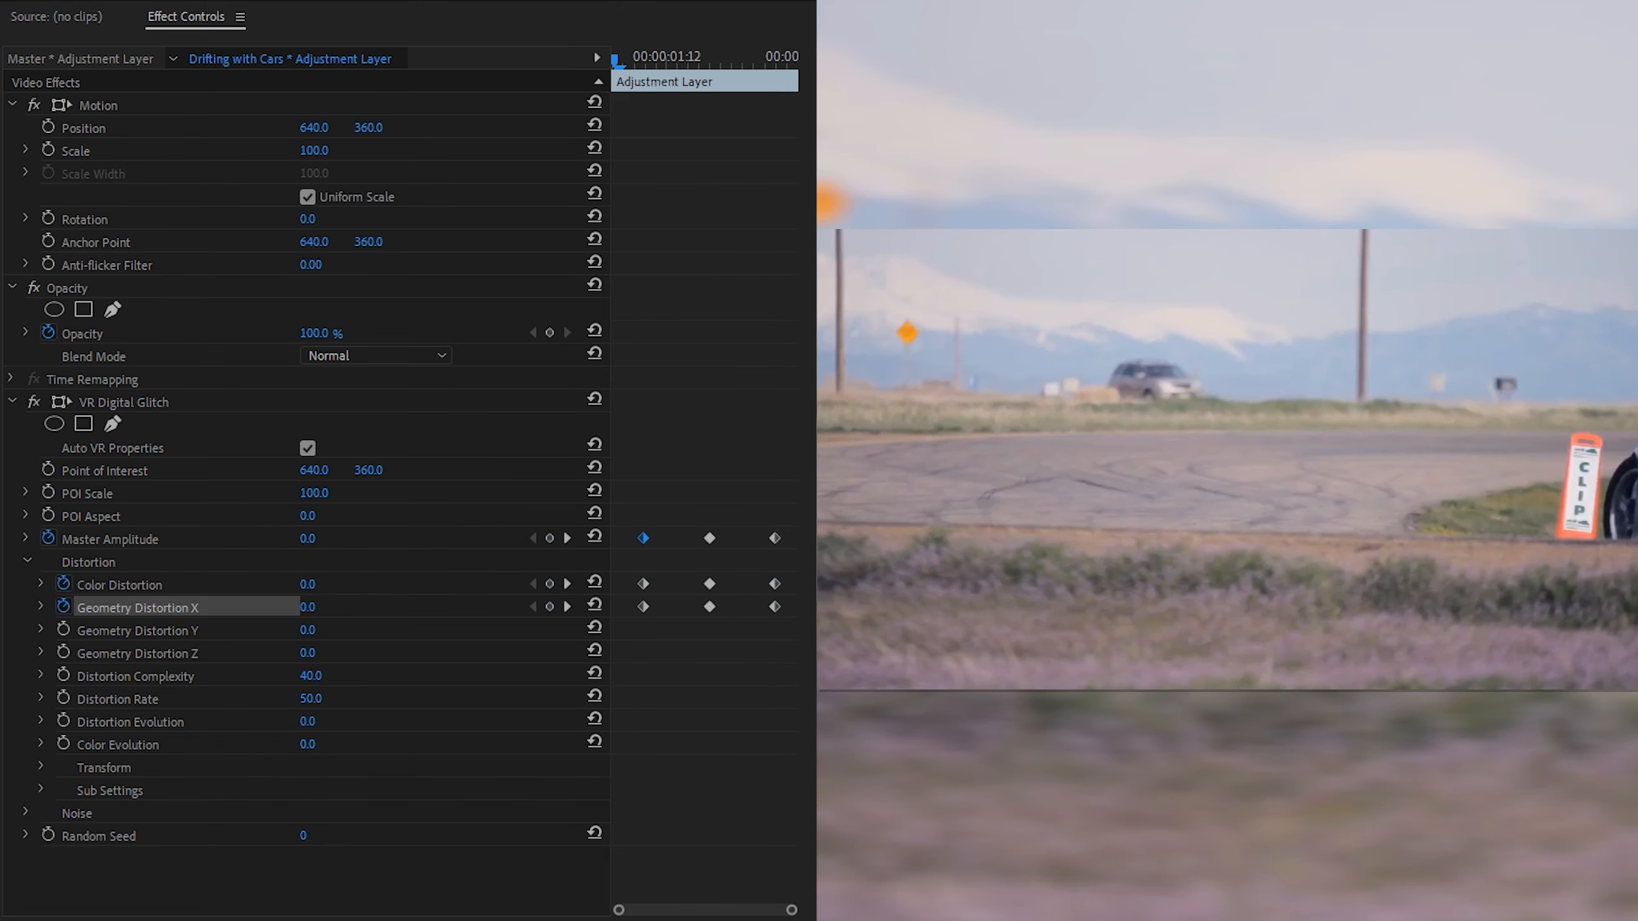
Move the first keyframes of all three glitch properties closer to the middle ones and the last keyframes to the adjustment layer's end.
{"action": "key", "text": "space"}
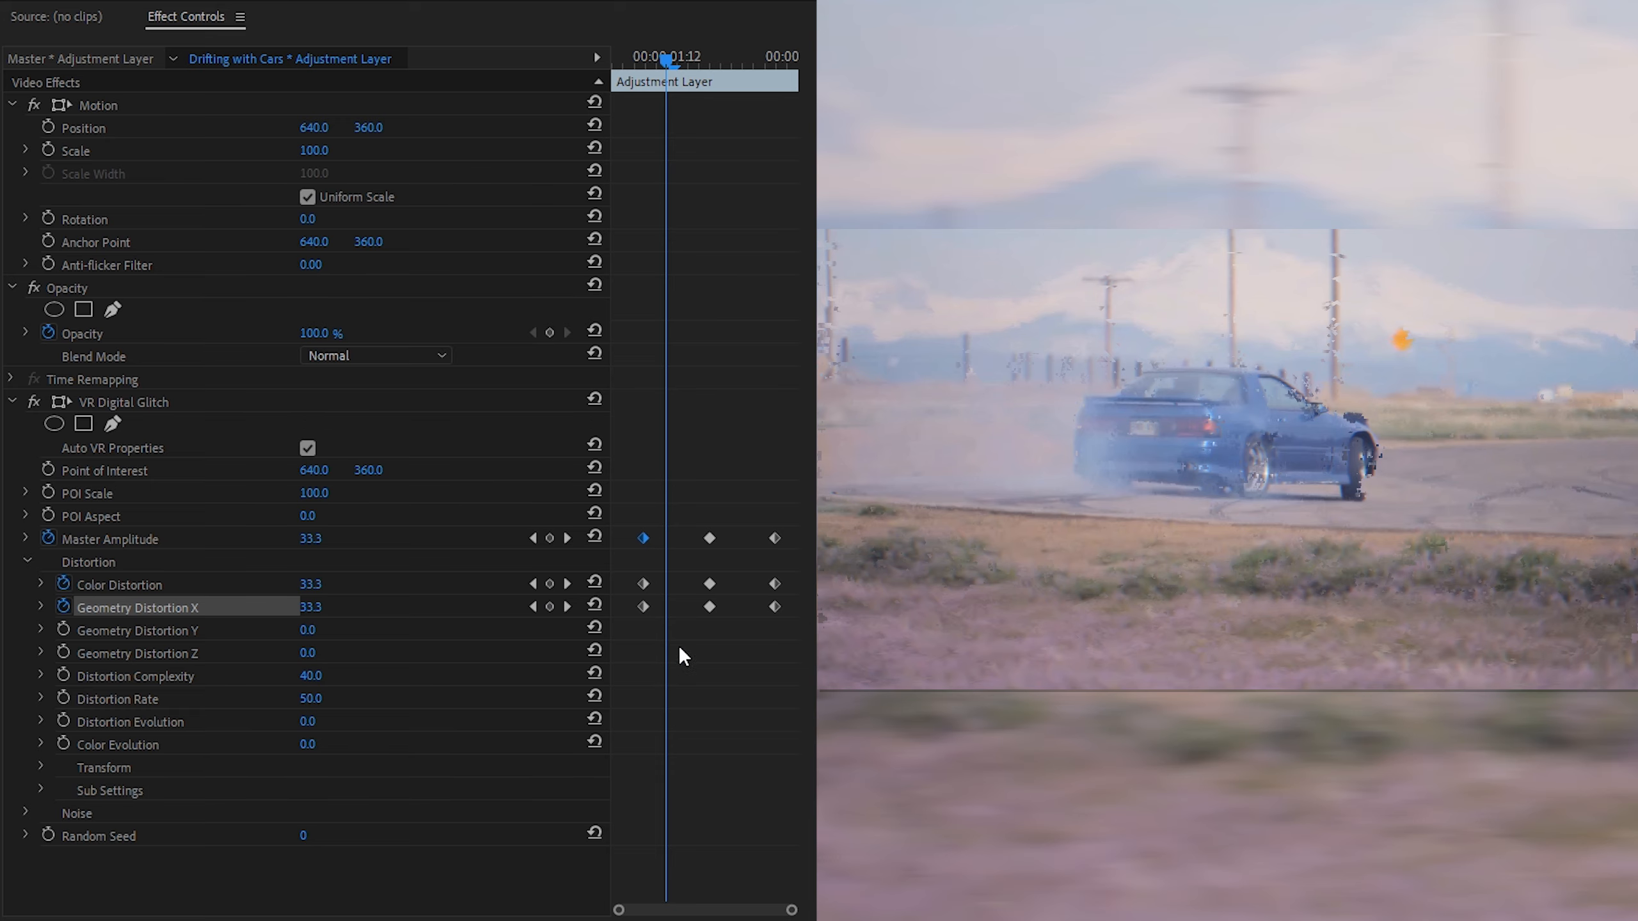
{"action": "mouse_move", "coordinate": [671, 56]}
{"action": "left_mouse_down"}
{"action": "mouse_move", "coordinate": [711, 59]}
{"action": "mouse_move", "coordinate": [665, 68]}
{"action": "mouse_move", "coordinate": [680, 67]}
{"action": "left_mouse_up"}
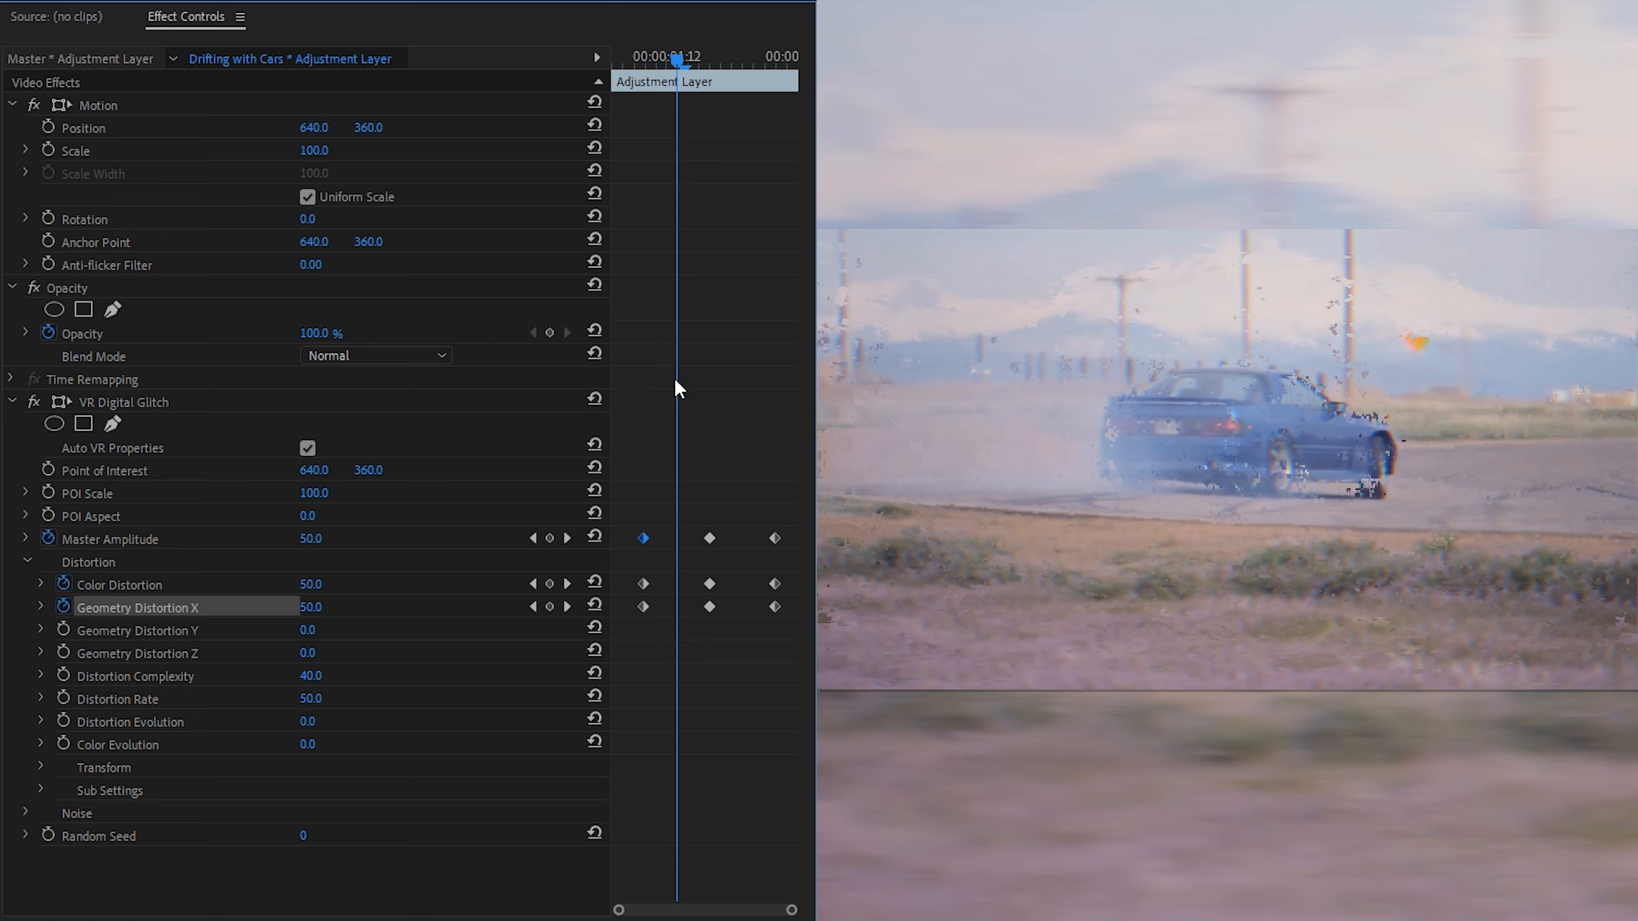
{"action": "left_click_drag", "start_coordinate": [616, 665], "coordinate": [663, 481]}
{"action": "left_click_drag", "start_coordinate": [643, 538], "coordinate": [673, 538]}
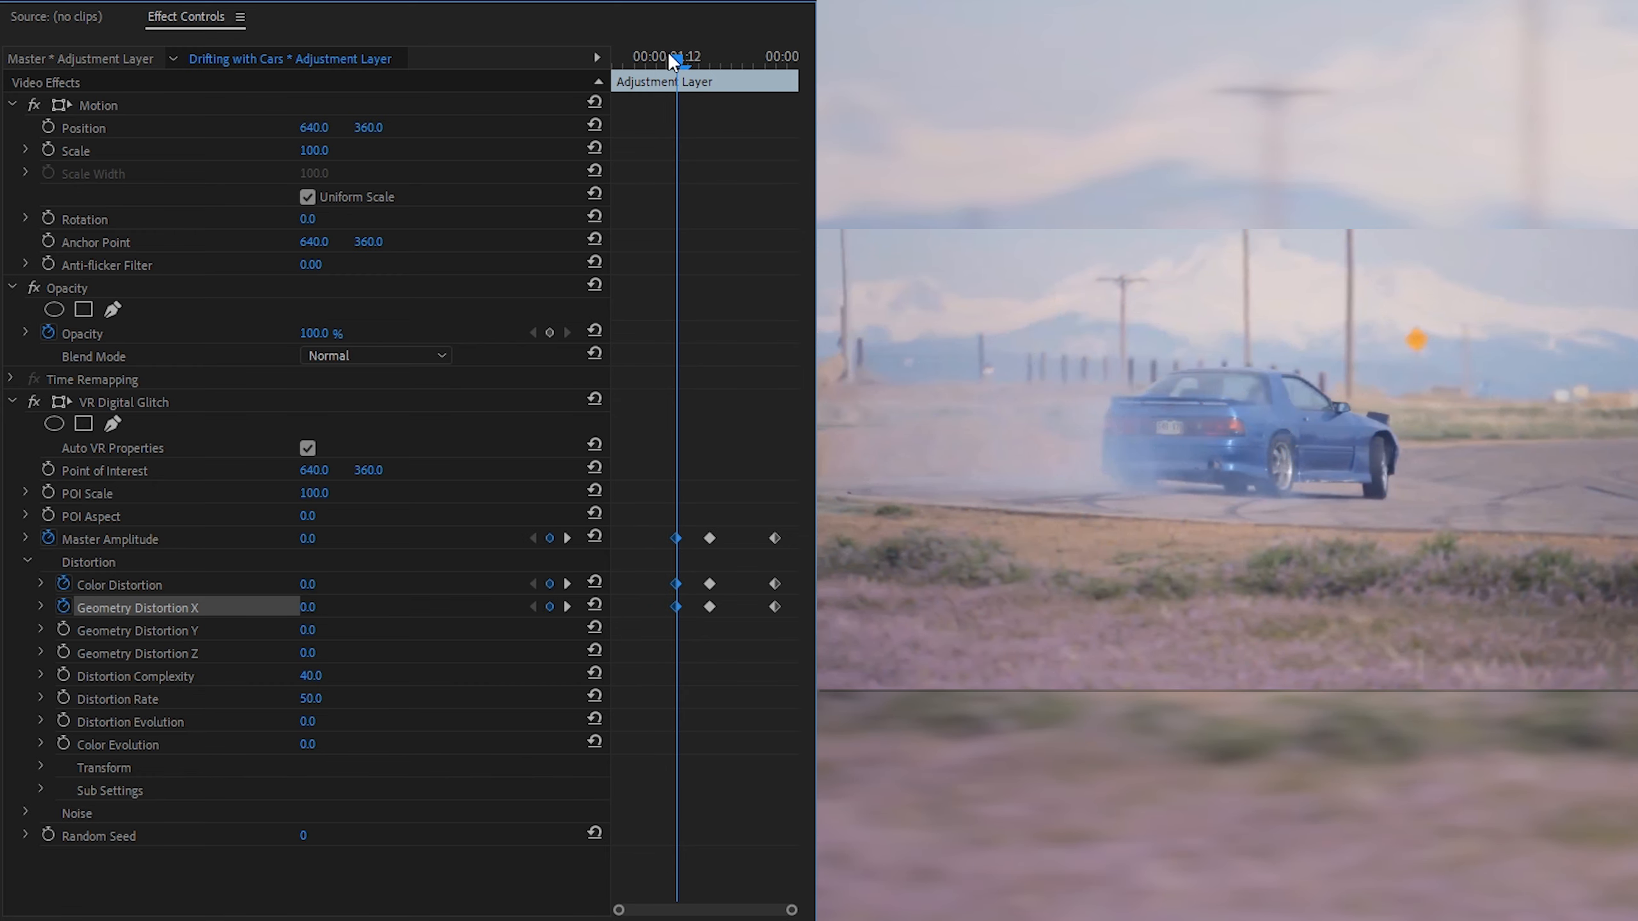
{"action": "left_click_drag", "start_coordinate": [668, 51], "coordinate": [799, 51]}
{"action": "left_click_drag", "start_coordinate": [747, 636], "coordinate": [793, 538]}
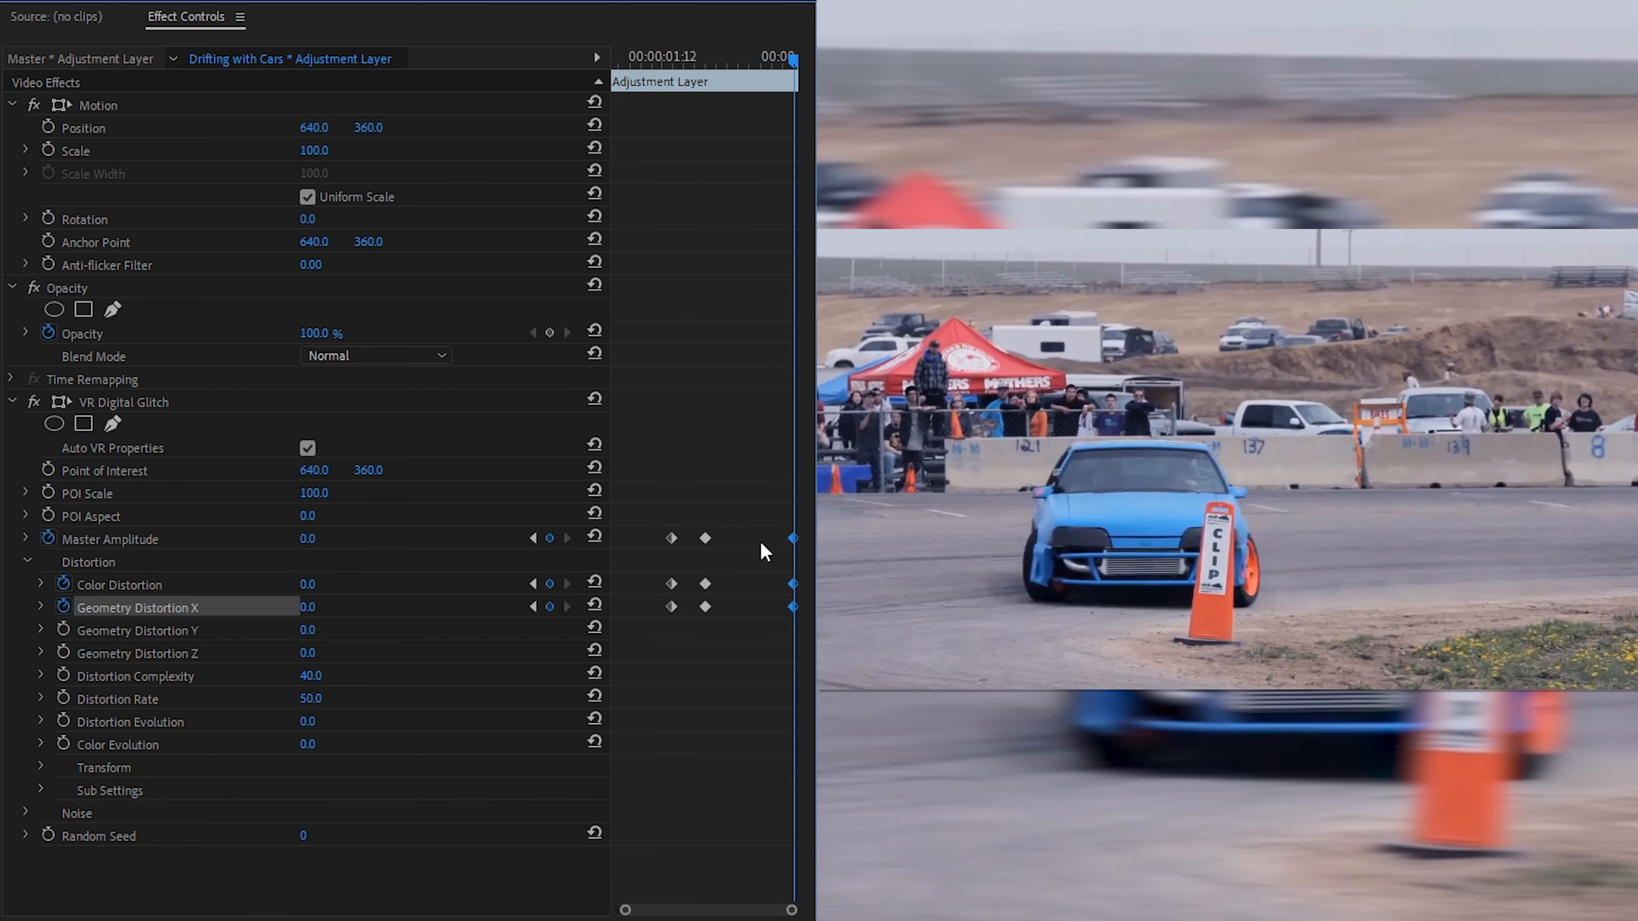
Scrub through the transition to check the retimed keyframes and return to the start of the sequence.
{"action": "mouse_move", "coordinate": [710, 55]}
{"action": "left_mouse_down"}
{"action": "mouse_move", "coordinate": [681, 55]}
{"action": "mouse_move", "coordinate": [794, 72]}
{"action": "mouse_move", "coordinate": [625, 74]}
{"action": "mouse_move", "coordinate": [704, 85]}
{"action": "left_mouse_up"}
{"action": "left_click_drag", "start_coordinate": [704, 80], "coordinate": [684, 80]}
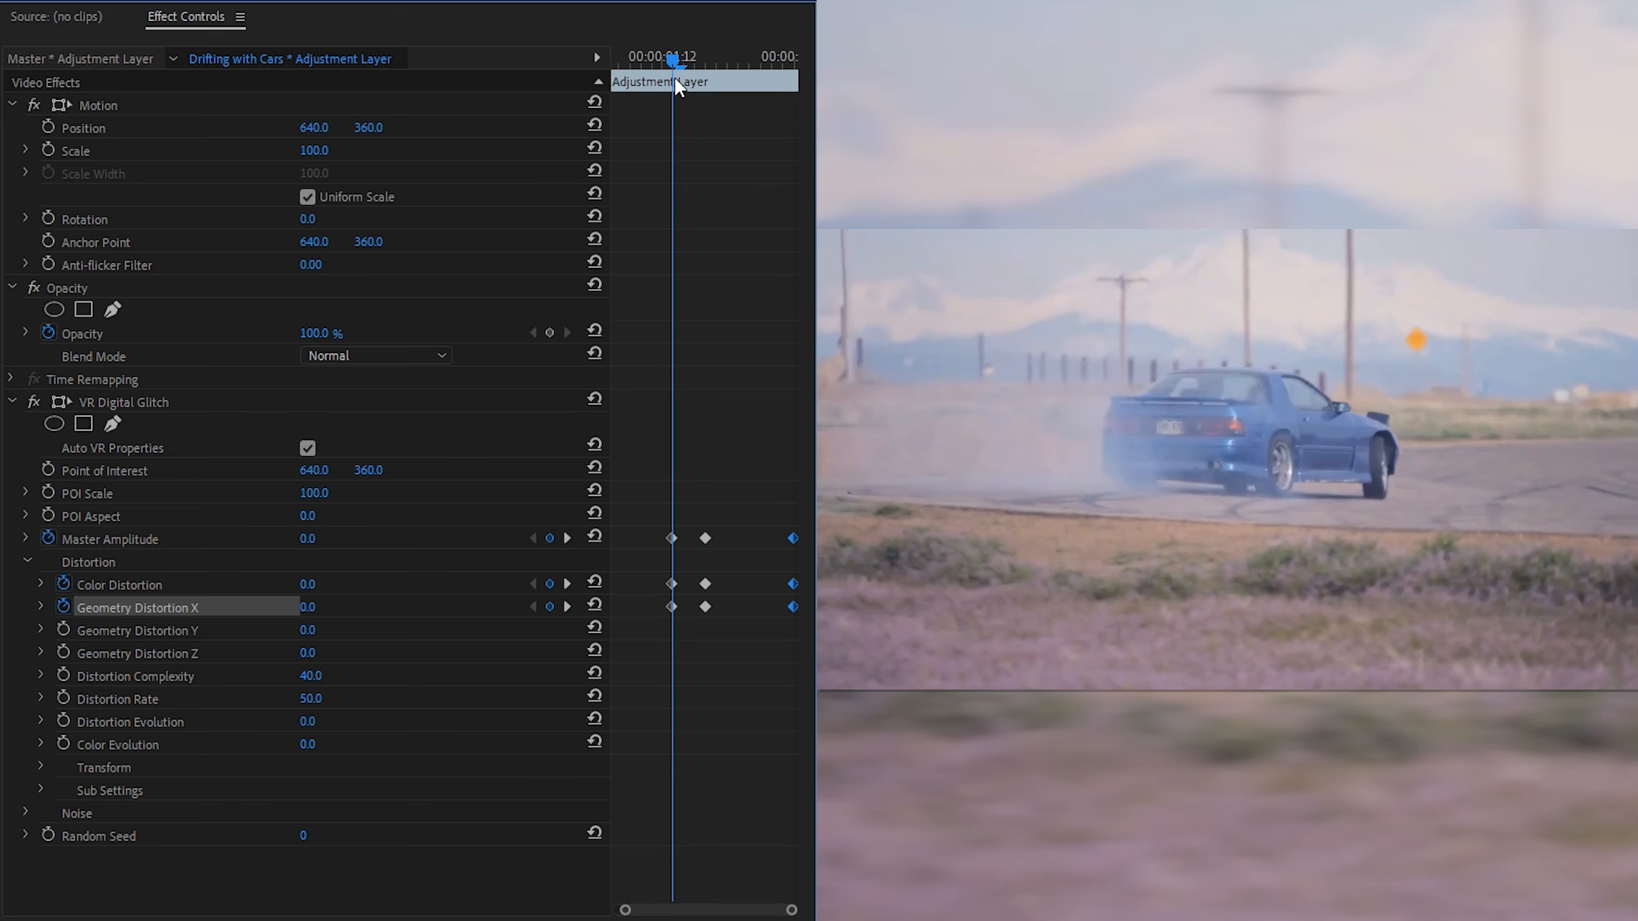
{"action": "left_click_drag", "start_coordinate": [676, 77], "coordinate": [767, 96]}
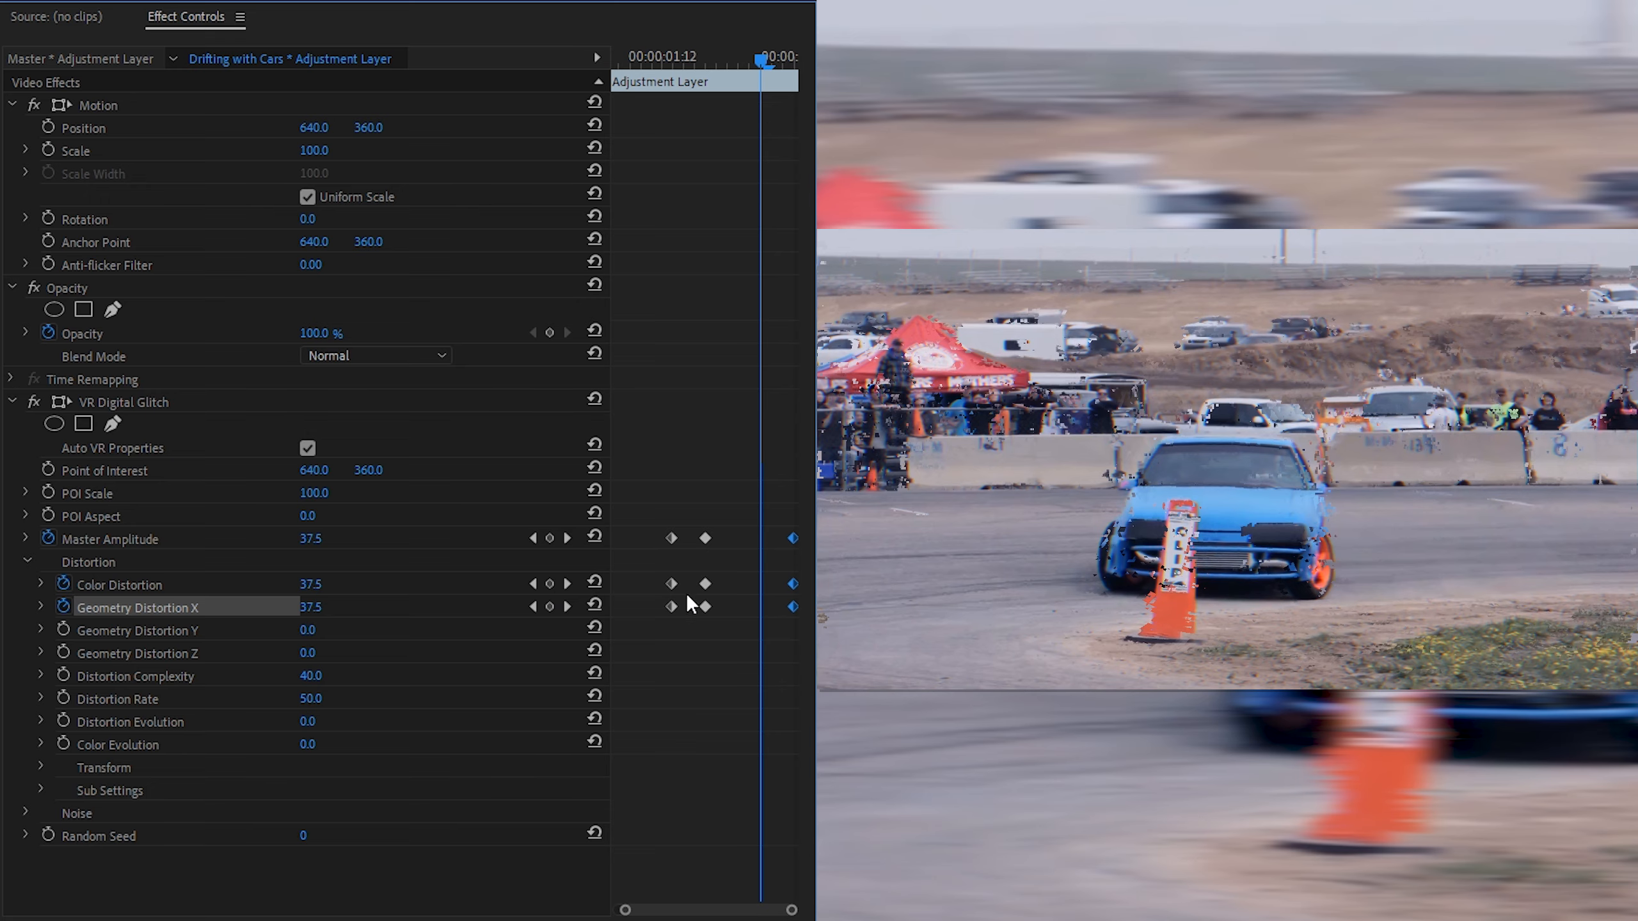
{"action": "key", "text": "Home"}
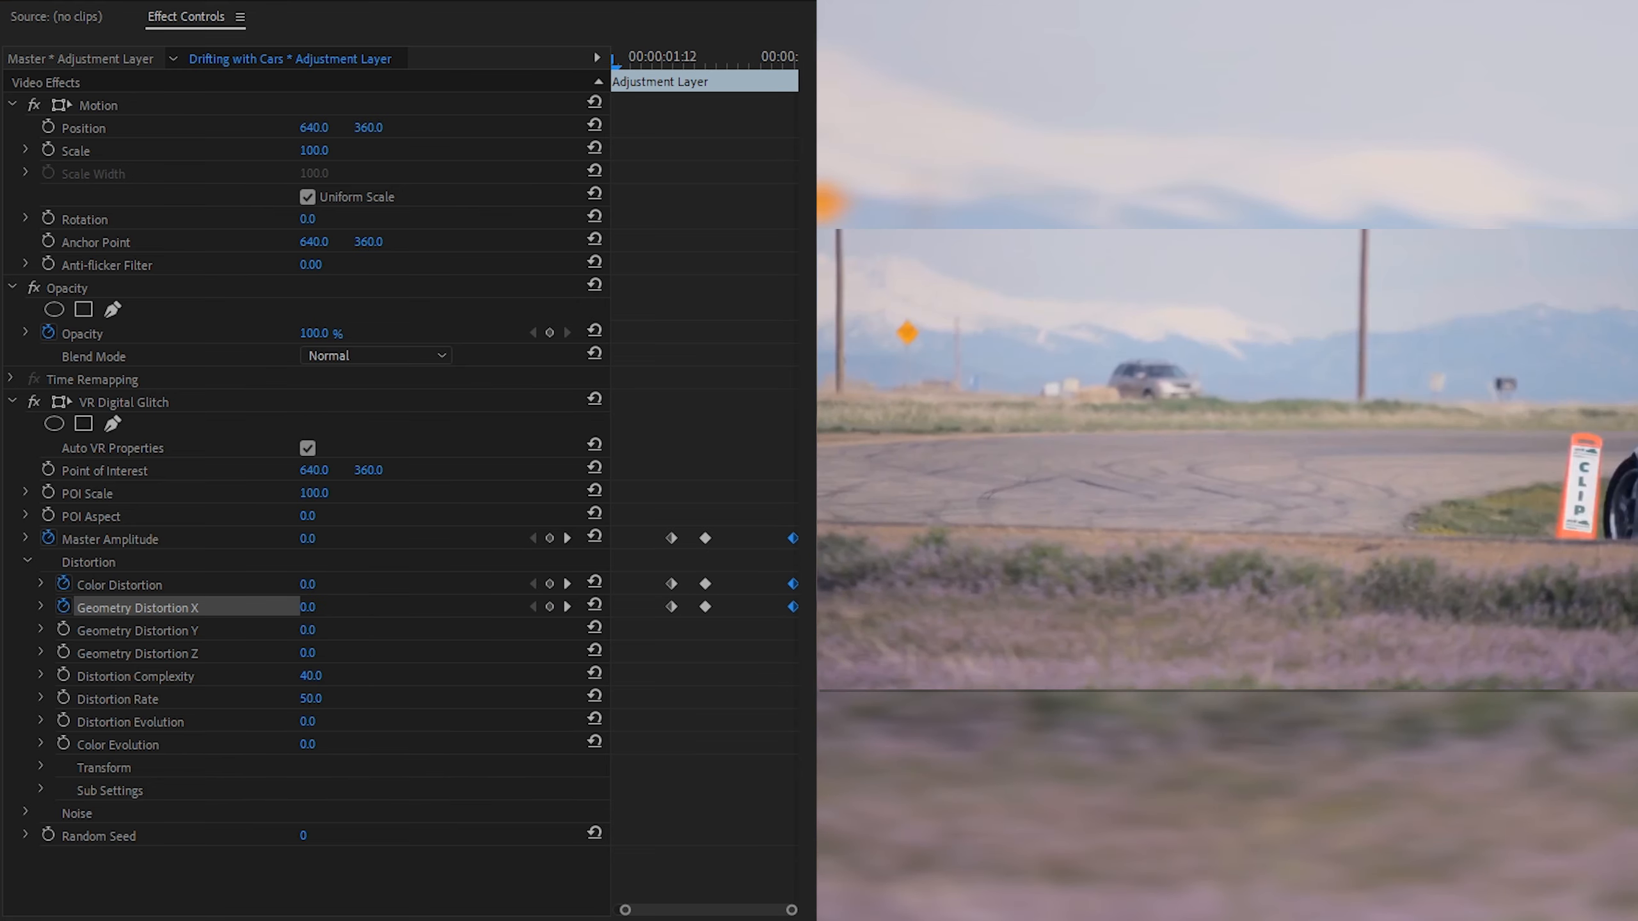